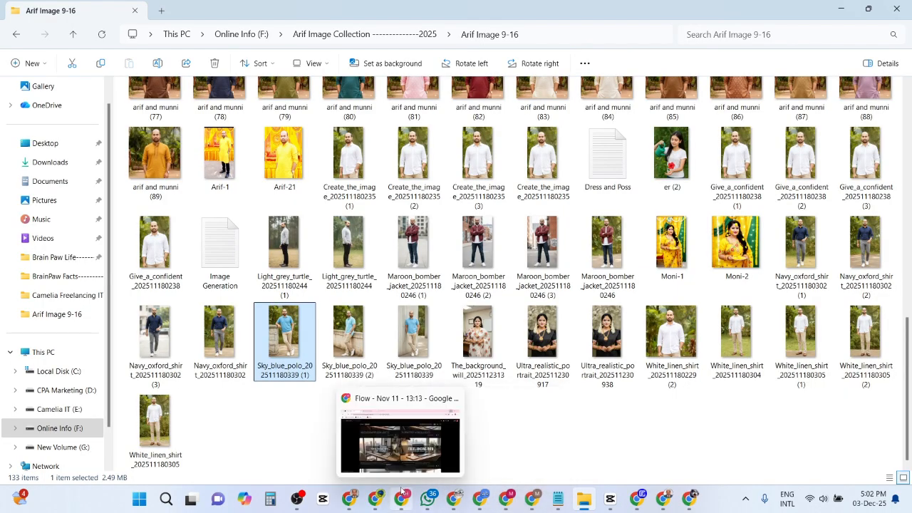
Step: Switch to Chrome, search Google for flow in a new tab, and launch Flow from its landing page
{"action": "left_click", "coordinate": [403, 497]}
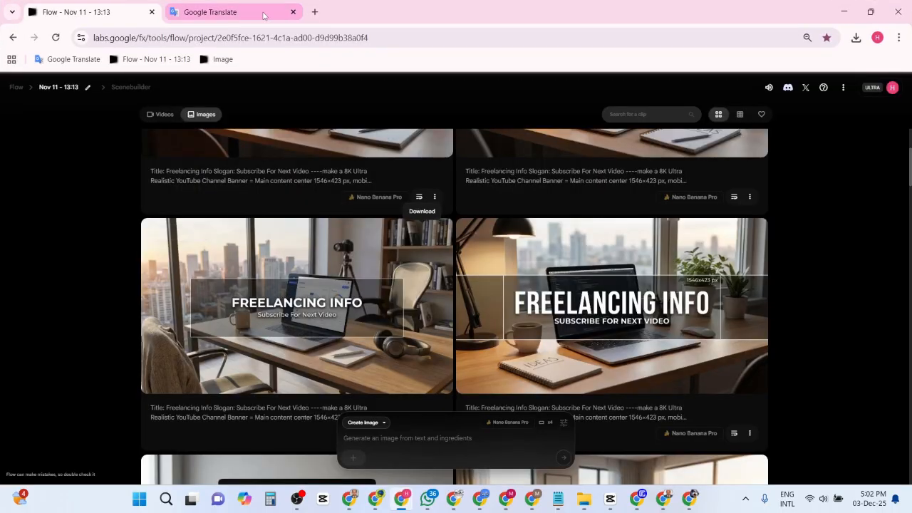
{"action": "left_click", "coordinate": [314, 11]}
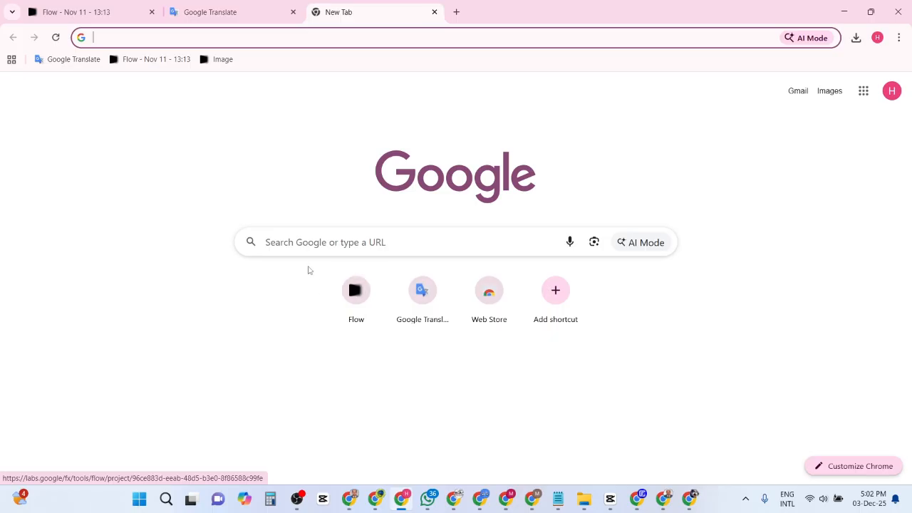
{"action": "left_click", "coordinate": [305, 249]}
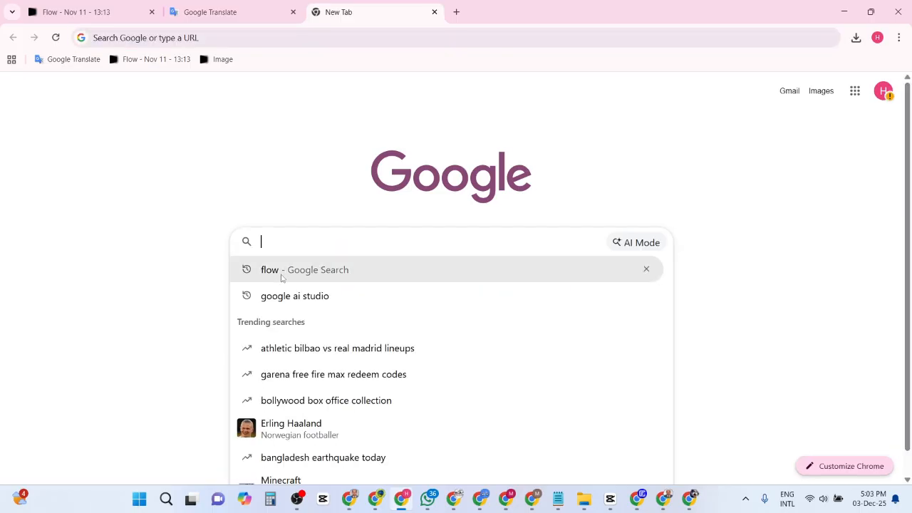
{"action": "left_click", "coordinate": [287, 274]}
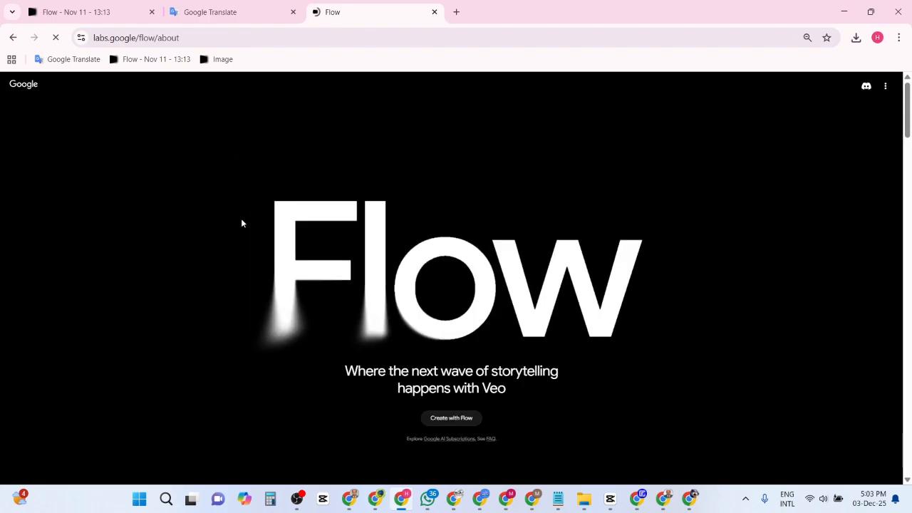
{"action": "left_click", "coordinate": [452, 418]}
Step: Close the Google Translate tab and the old Flow project tab dated Nov 11 - 13:13
{"action": "left_click", "coordinate": [284, 16]}
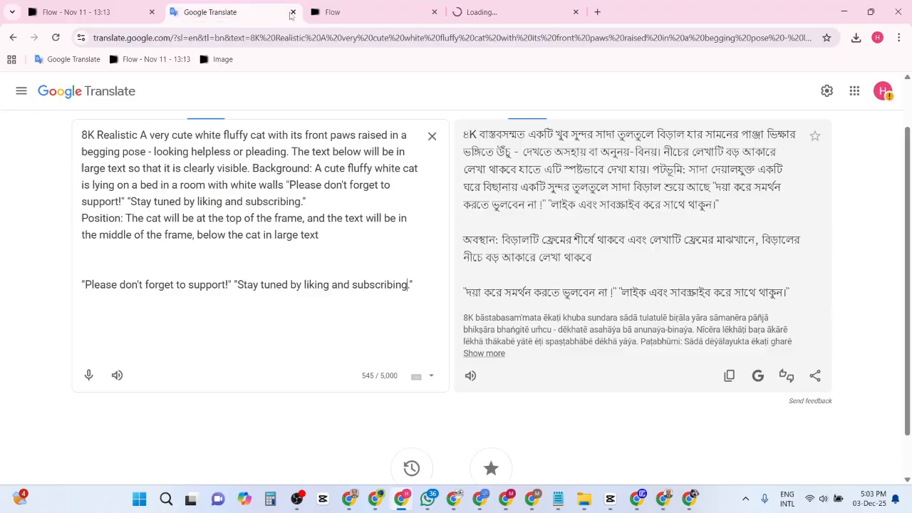
{"action": "left_click", "coordinate": [293, 12]}
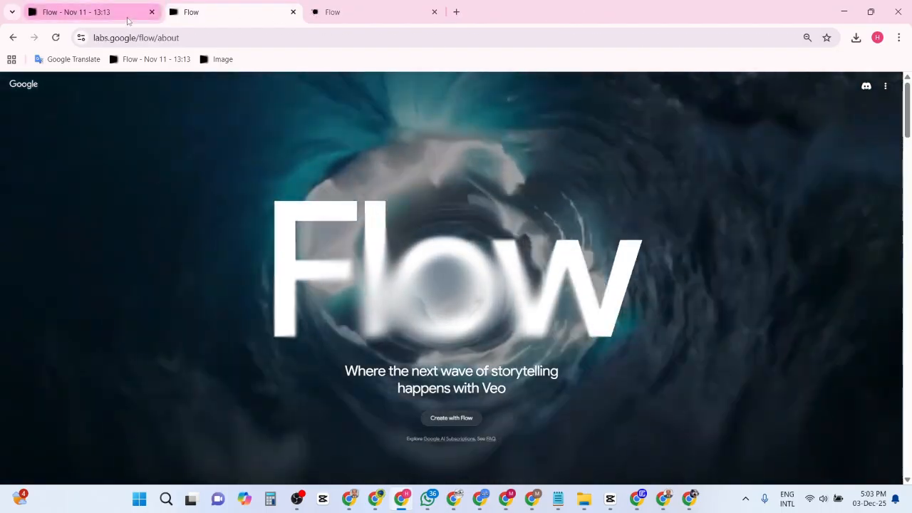
{"action": "left_click", "coordinate": [134, 15]}
{"action": "left_click", "coordinate": [152, 12]}
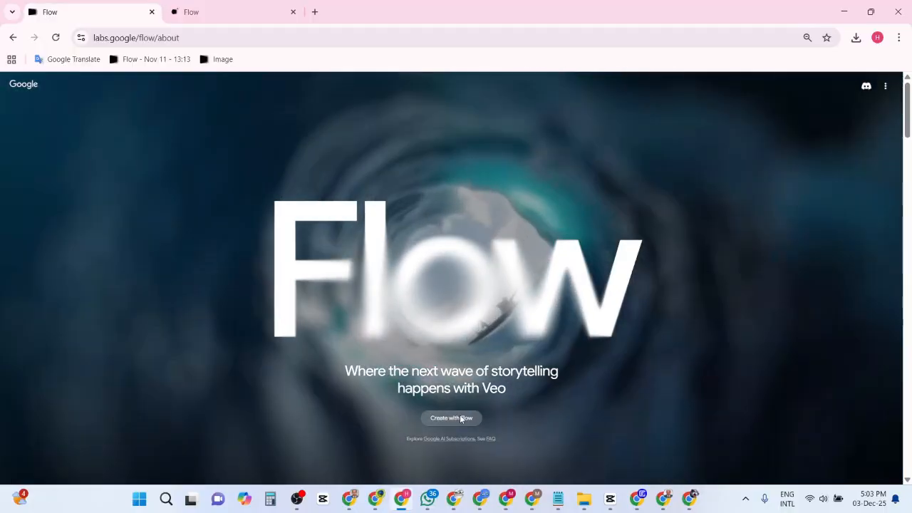
Step: Launch Flow from its landing page and create a new project showing the Images view for image creation
{"action": "left_click", "coordinate": [461, 420]}
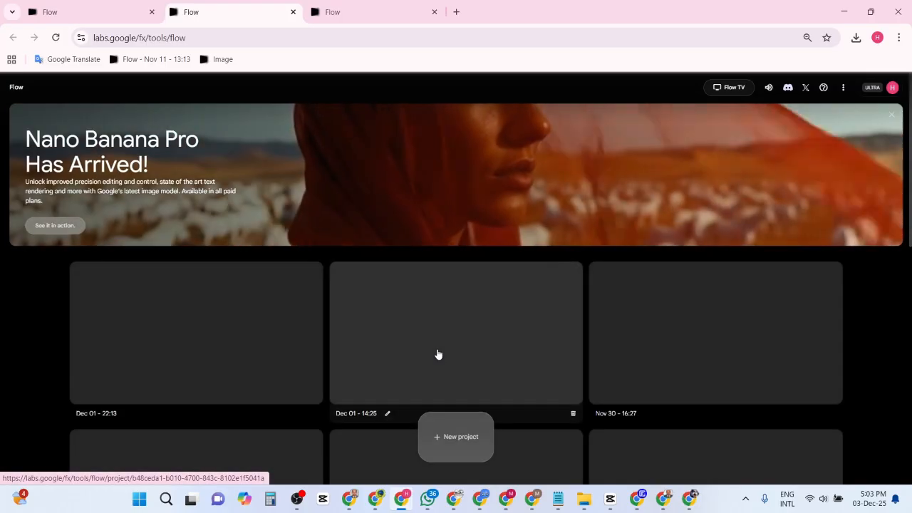
{"action": "left_click", "coordinate": [467, 433]}
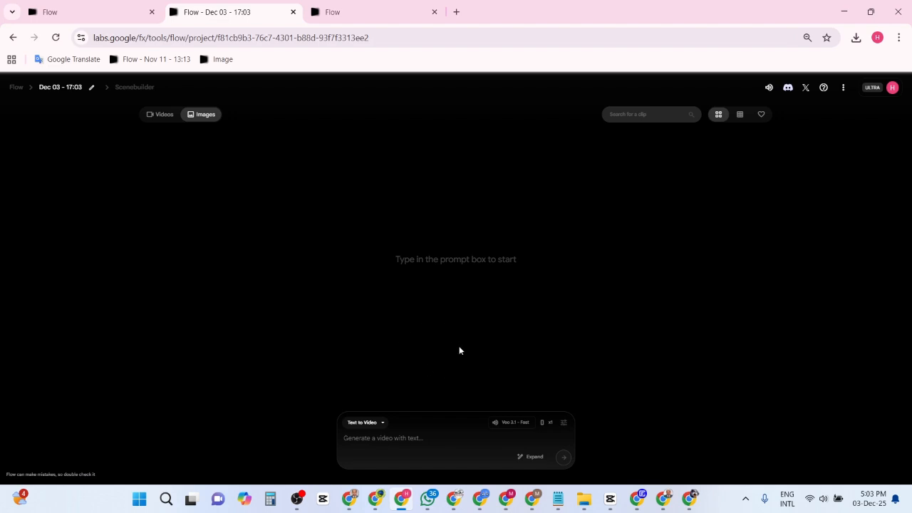
{"action": "left_click", "coordinate": [164, 119]}
{"action": "left_click", "coordinate": [206, 118]}
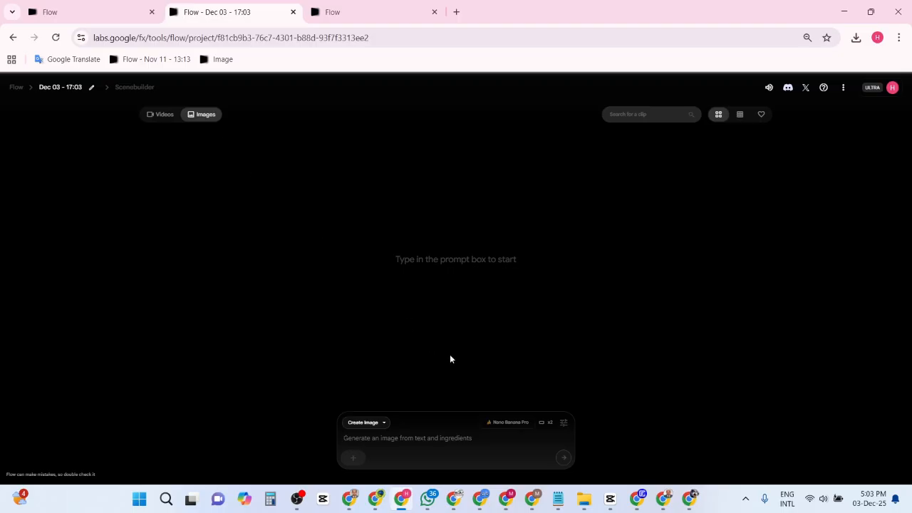
Step: Configure image generation with Landscape (16:9) aspect ratio, 4 outputs per prompt and the Nano Banana Pro model
{"action": "left_click", "coordinate": [563, 423]}
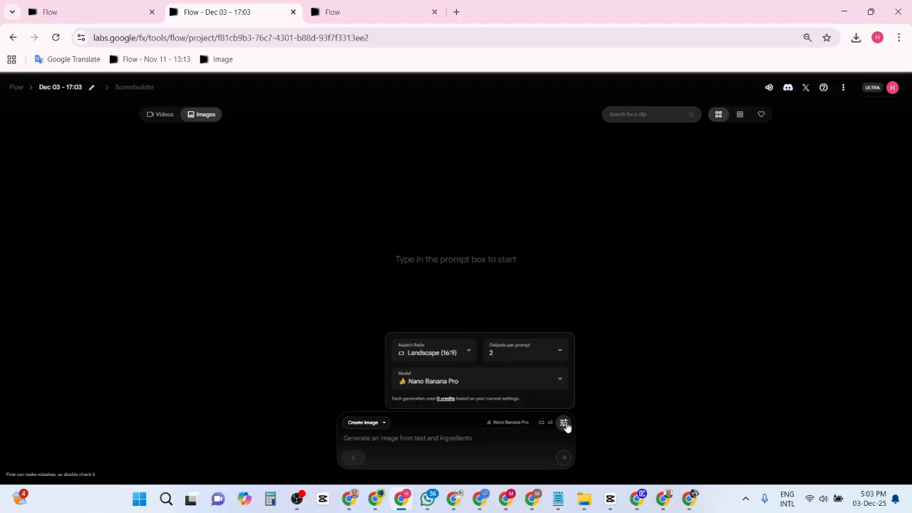
{"action": "left_click", "coordinate": [470, 353]}
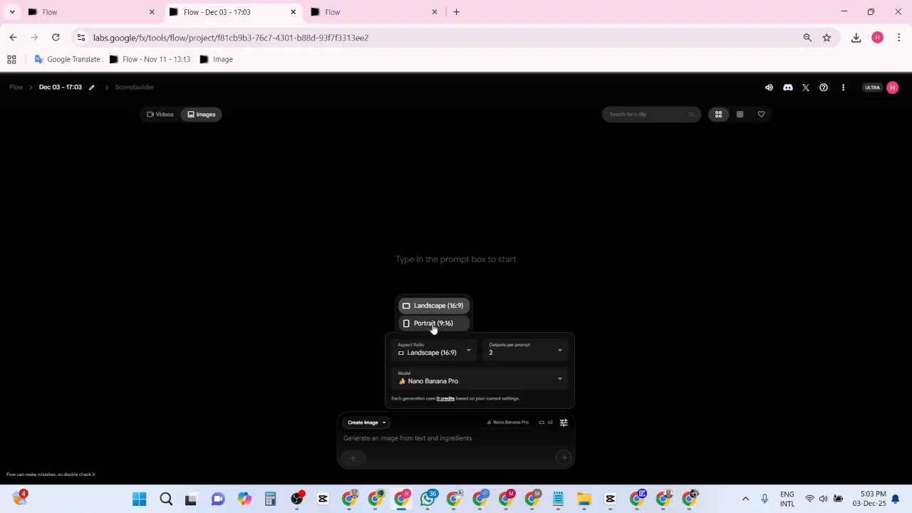
{"action": "left_click", "coordinate": [447, 309]}
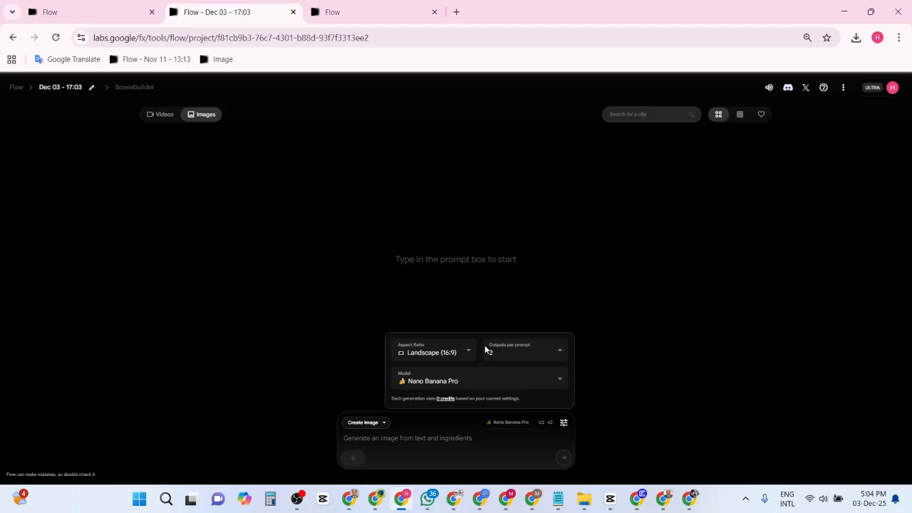
{"action": "left_click", "coordinate": [542, 355]}
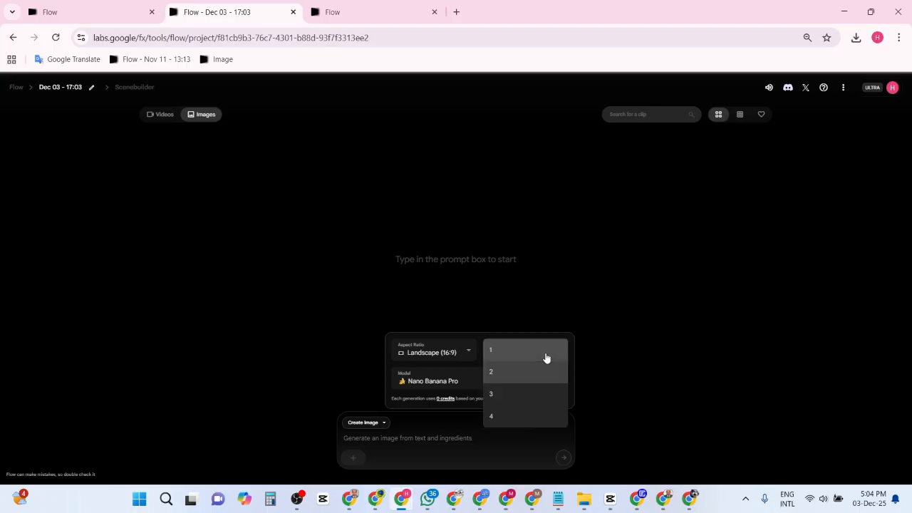
{"action": "left_click", "coordinate": [513, 418]}
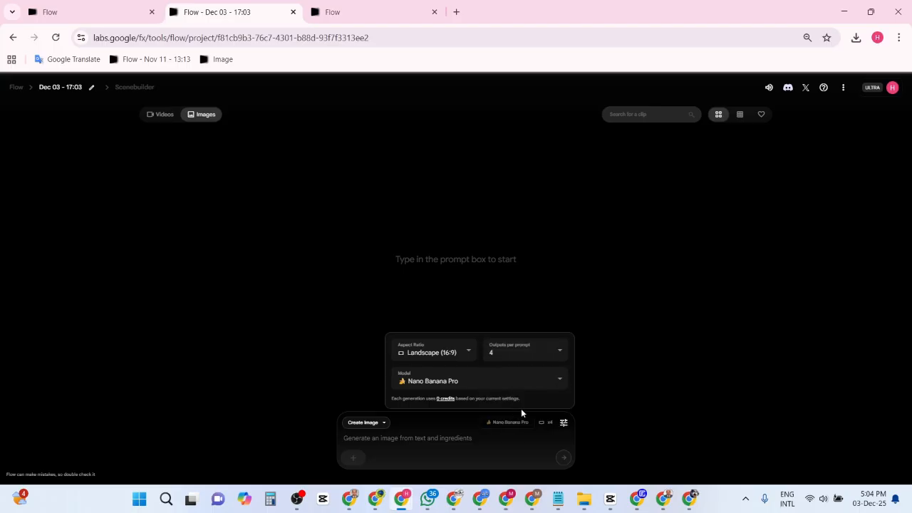
{"action": "left_click", "coordinate": [558, 384]}
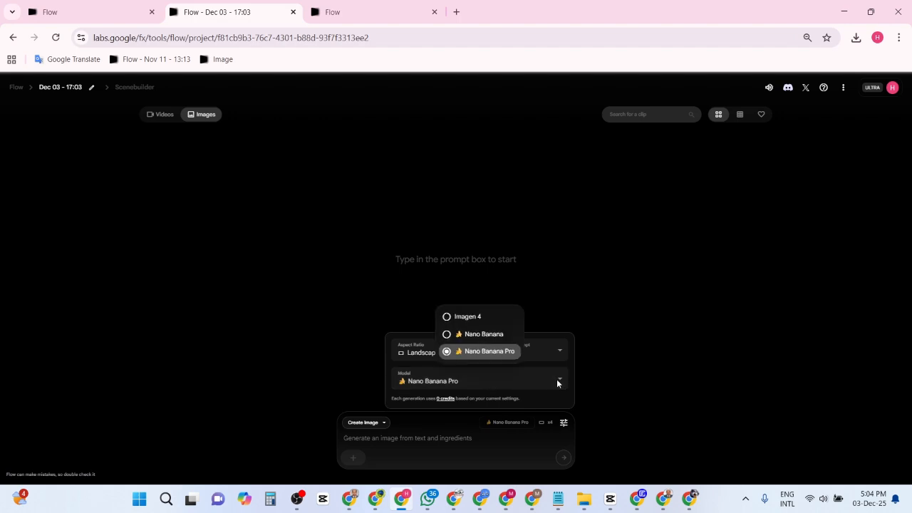
{"action": "left_click", "coordinate": [497, 356]}
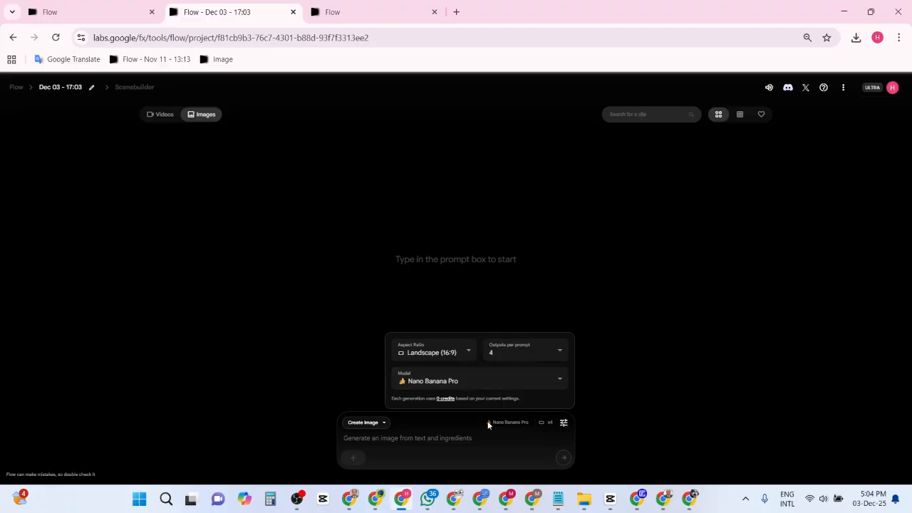
{"action": "left_click", "coordinate": [397, 438]}
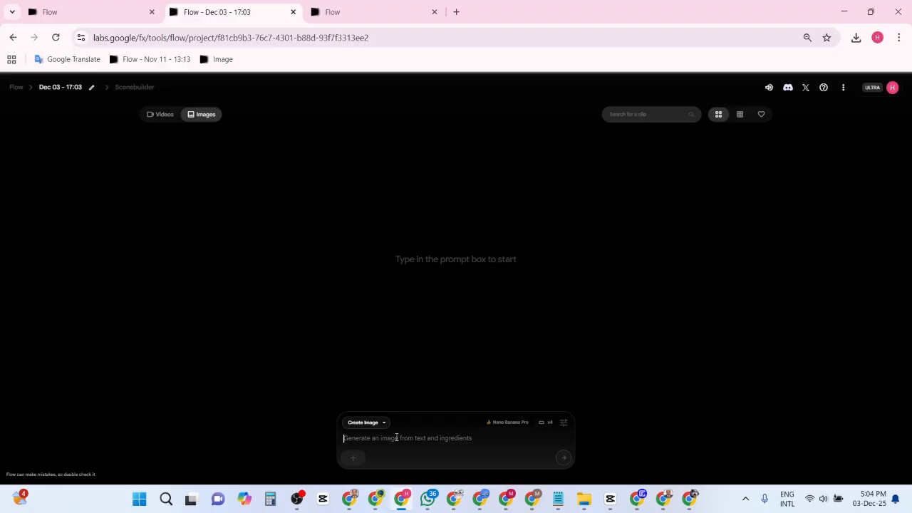
Step: Switch to Notepad, review the list of men's outfits and poses, and save the text file
{"action": "left_click", "coordinate": [558, 498]}
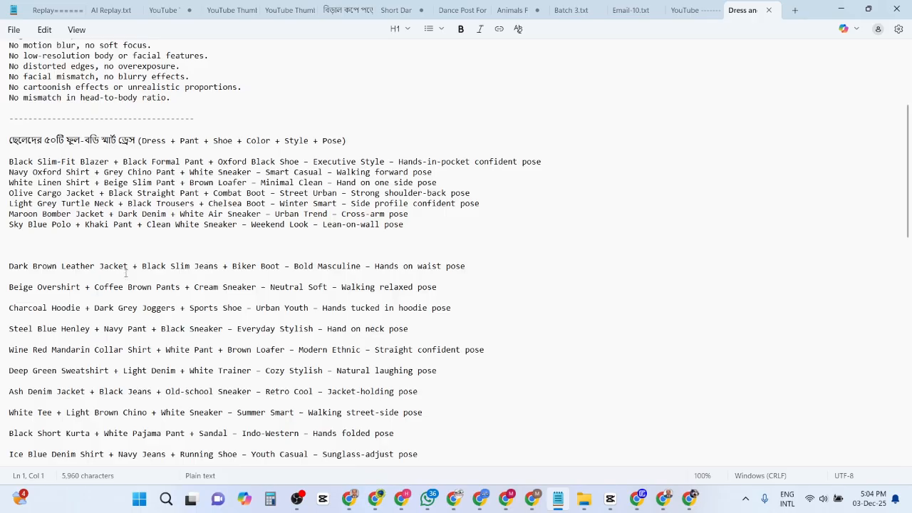
{"action": "scroll", "coordinate": [126, 273], "scroll_direction": "down", "scroll_amount": 12}
{"action": "scroll", "coordinate": [125, 272], "scroll_direction": "up", "scroll_amount": 1}
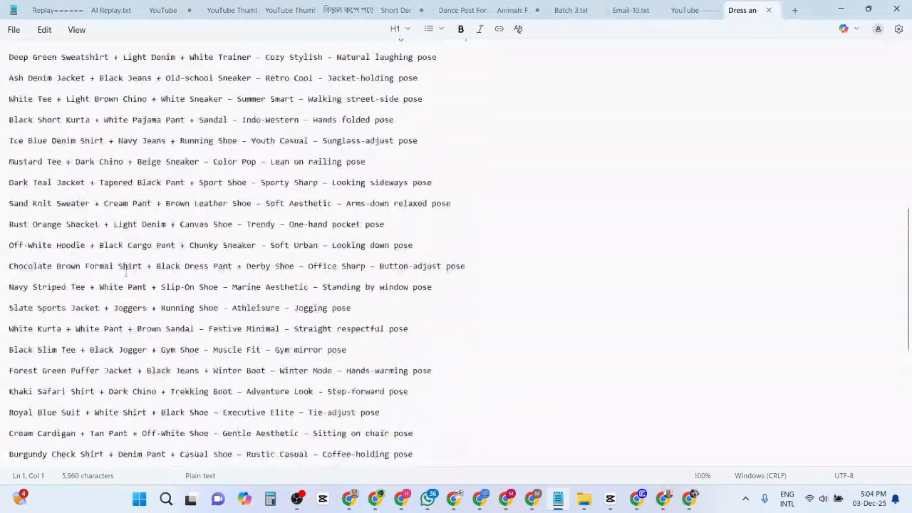
{"action": "scroll", "coordinate": [125, 272], "scroll_direction": "up", "scroll_amount": 9}
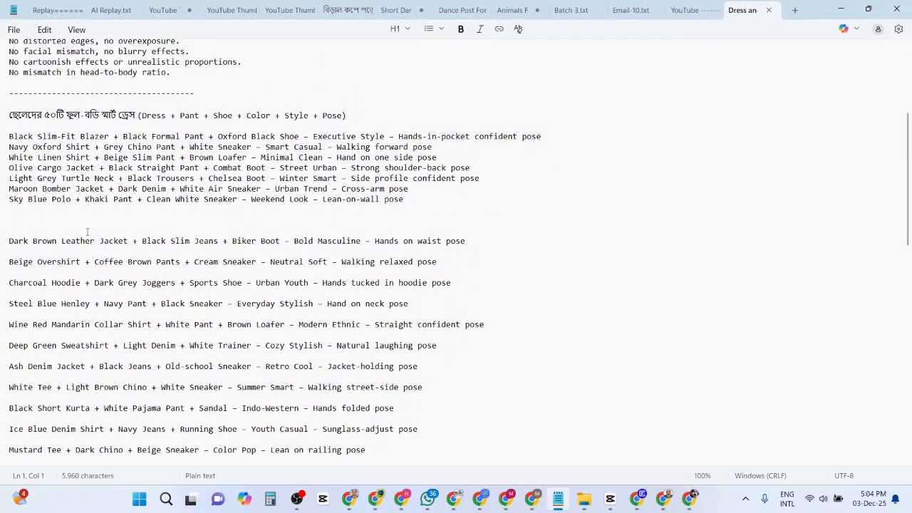
{"action": "left_click", "coordinate": [14, 32]}
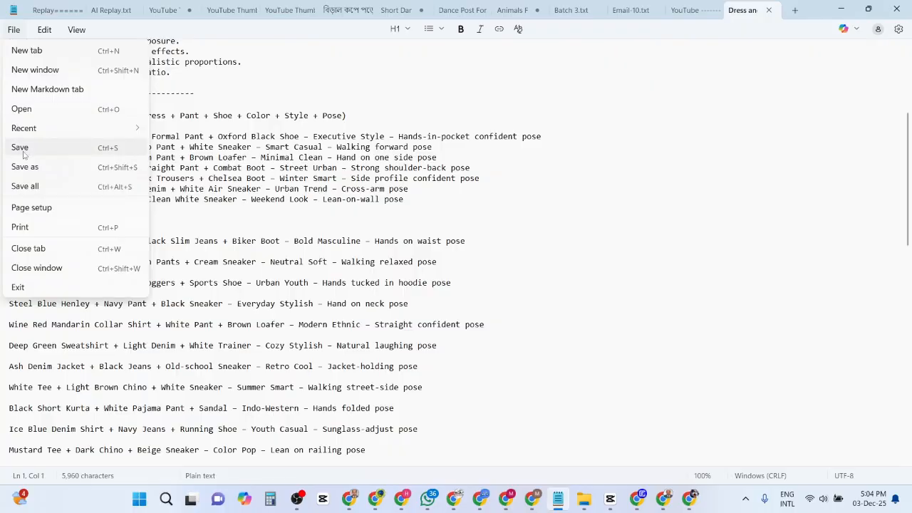
{"action": "left_click", "coordinate": [33, 148]}
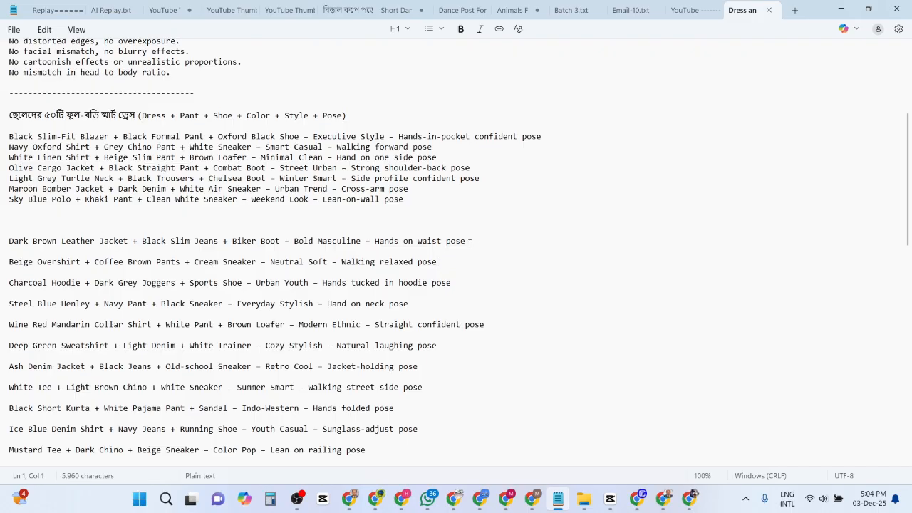
Step: Replace the prompt's coat, shirt, tie and pants lines with "Dark Brown Leather Jacket + Black Slim Jeans + Biker Boot – Bold Masculine – Hands on waist pose"
{"action": "left_click_drag", "start_coordinate": [469, 242], "coordinate": [5, 240]}
{"action": "key", "text": "ctrl+c"}
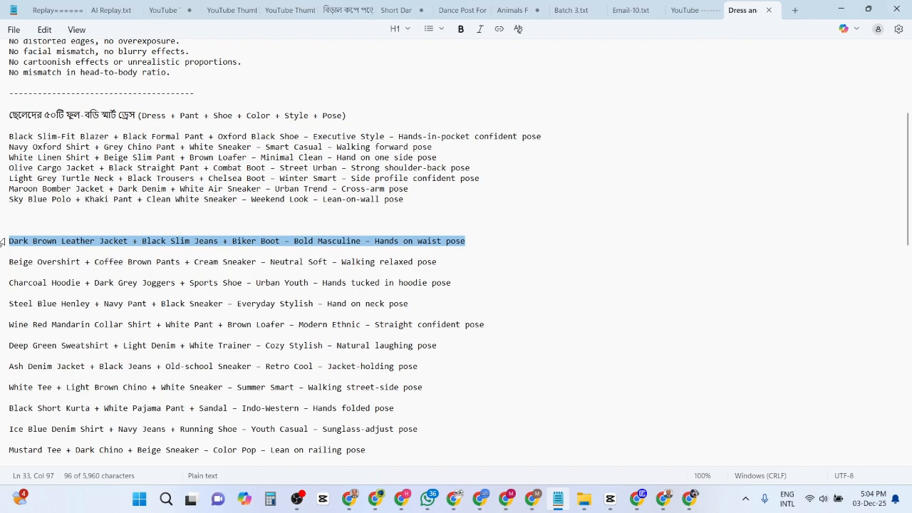
{"action": "scroll", "coordinate": [100, 222], "scroll_direction": "up", "scroll_amount": 6}
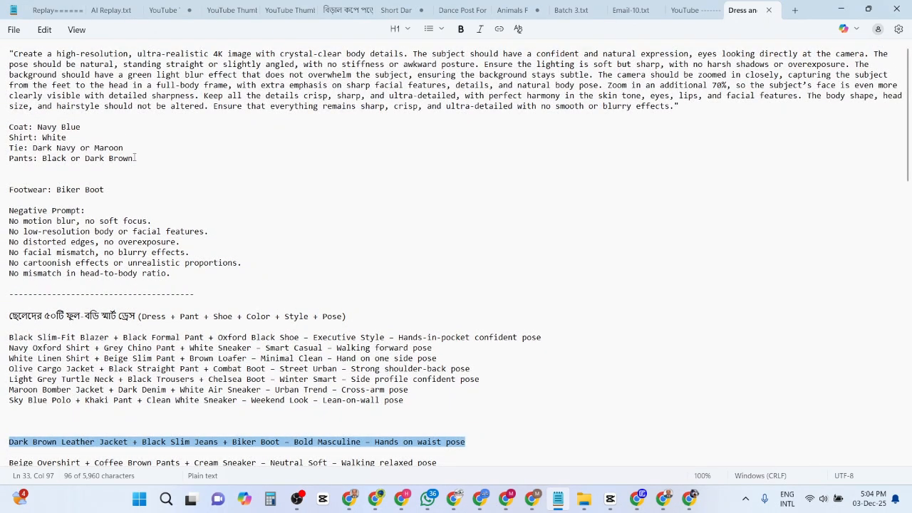
{"action": "left_click_drag", "start_coordinate": [137, 156], "coordinate": [6, 129]}
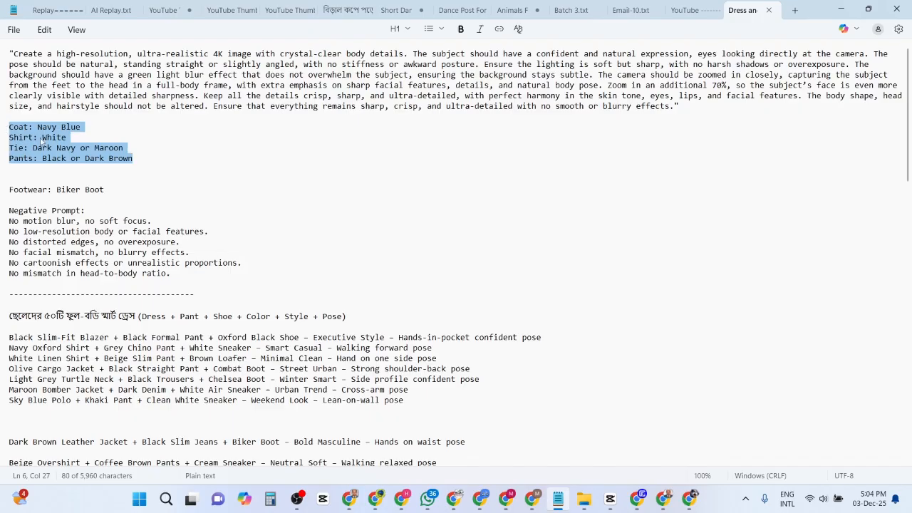
{"action": "key", "text": "ctrl+v"}
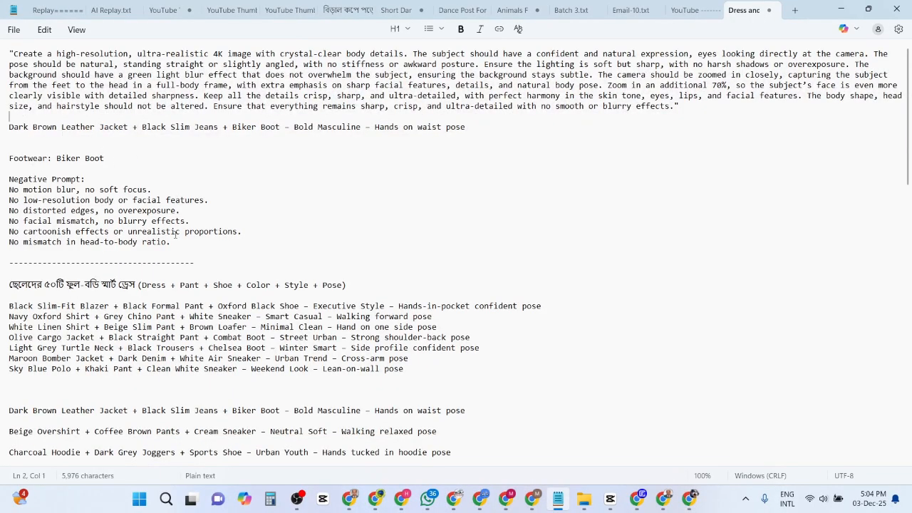
Step: Copy the whole prompt, from its opening description through the Negative Prompt list, into Flow in Chrome and generate the images
{"action": "left_click_drag", "start_coordinate": [180, 248], "coordinate": [9, 50]}
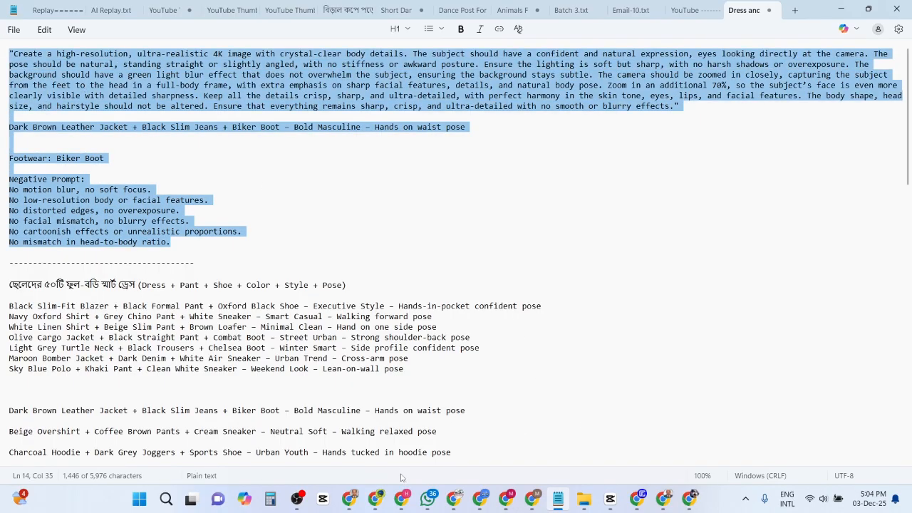
{"action": "left_click", "coordinate": [402, 499]}
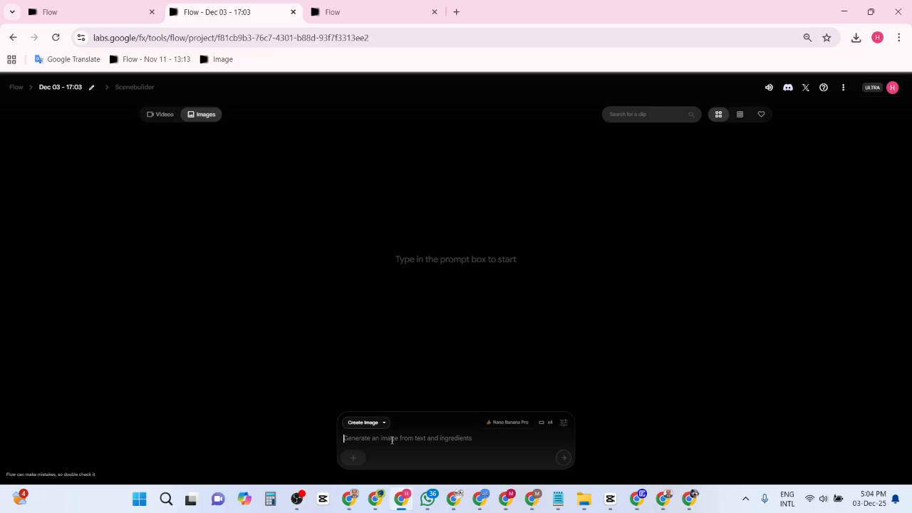
{"action": "key", "text": "ctrl+v"}
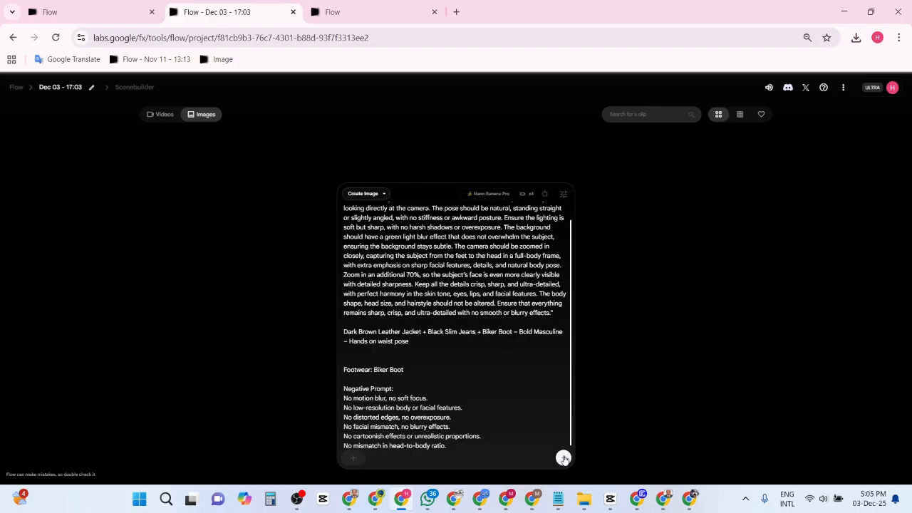
{"action": "left_click", "coordinate": [564, 458]}
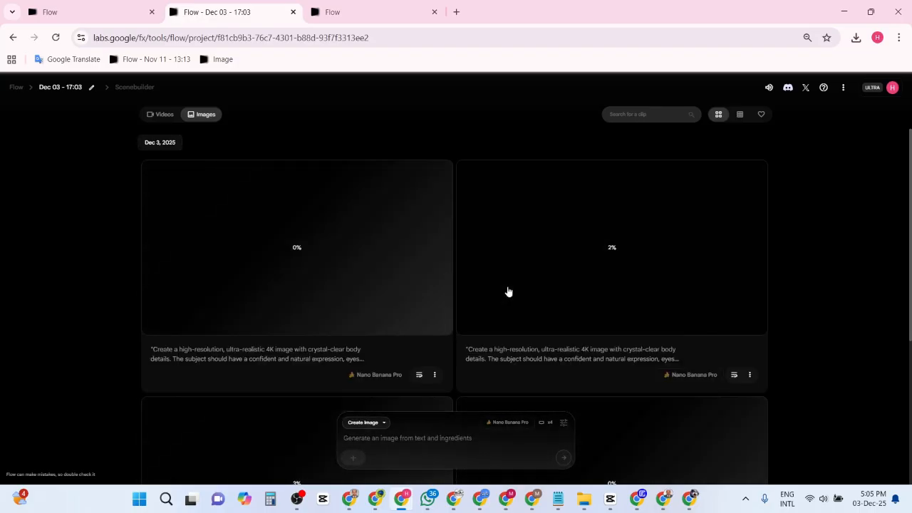
Step: Examine the generated images in the Flow project for face, outfit and pose
{"action": "scroll", "coordinate": [684, 304], "scroll_direction": "down", "scroll_amount": 3}
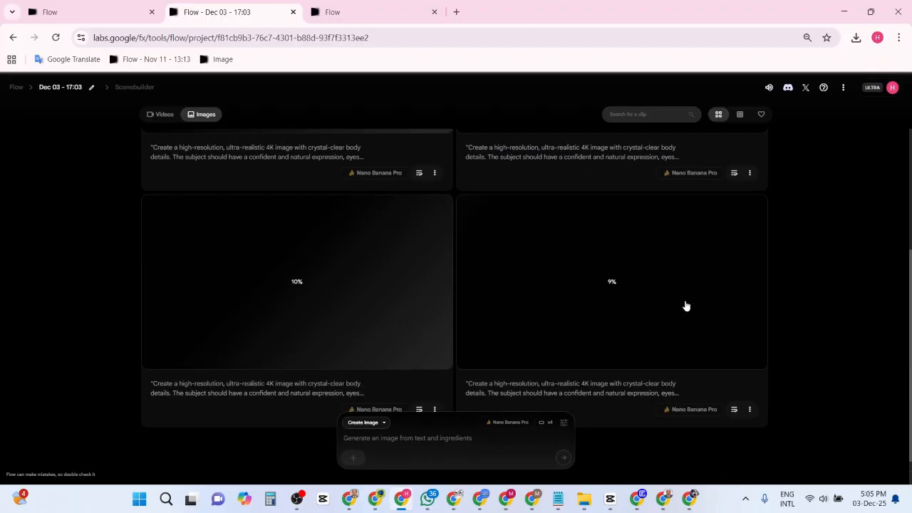
{"action": "scroll", "coordinate": [497, 268], "scroll_direction": "down", "scroll_amount": 2}
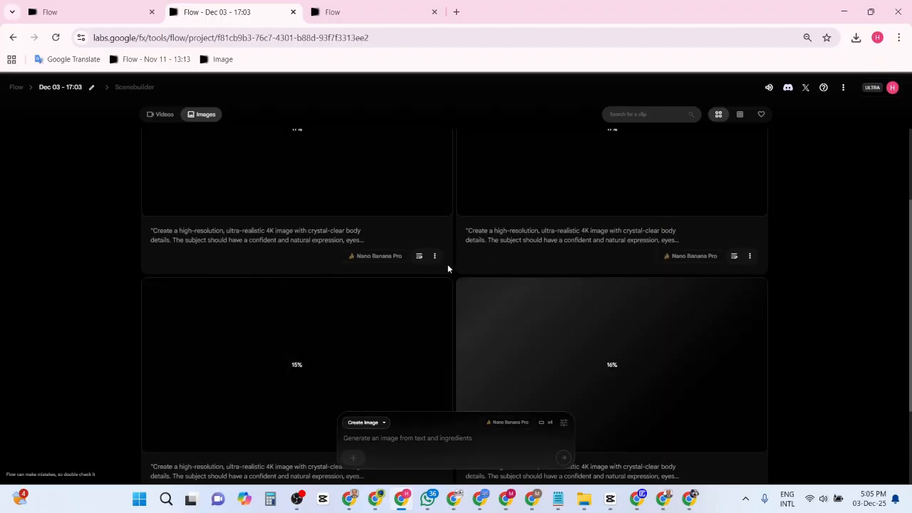
{"action": "scroll", "coordinate": [448, 268], "scroll_direction": "down", "scroll_amount": 2}
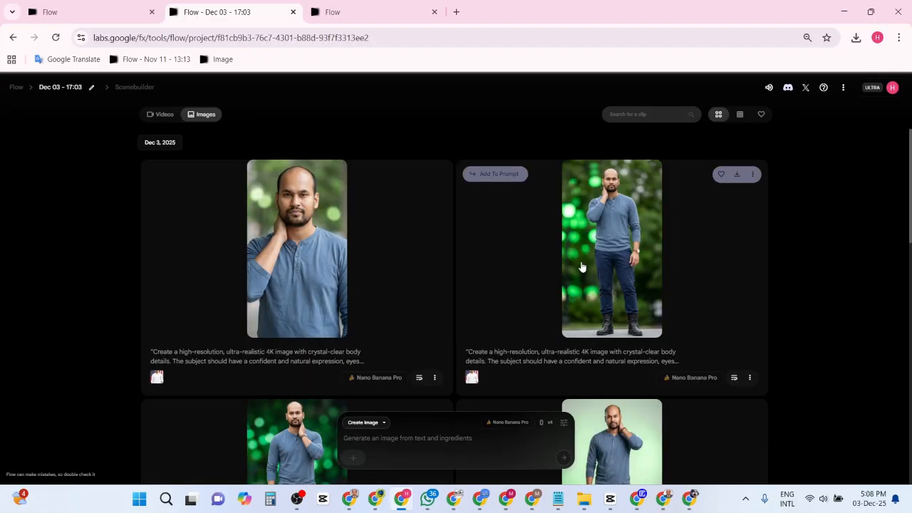
{"action": "scroll", "coordinate": [580, 264], "scroll_direction": "down", "scroll_amount": 5}
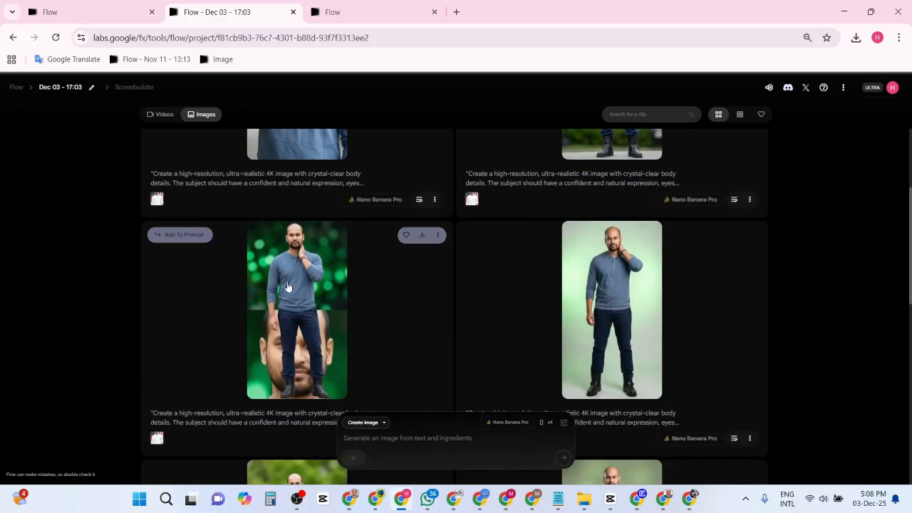
Step: Download the two full-body blue-shirt images with green light-spot backgrounds from the Flow project and open the Downloads folder
{"action": "left_click", "coordinate": [421, 236]}
{"action": "scroll", "coordinate": [305, 305], "scroll_direction": "up", "scroll_amount": 1}
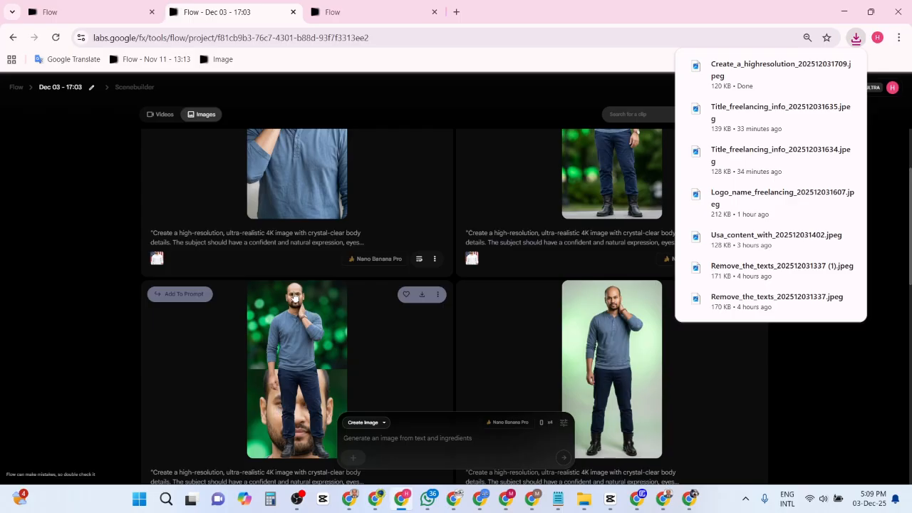
{"action": "scroll", "coordinate": [321, 325], "scroll_direction": "up", "scroll_amount": 2}
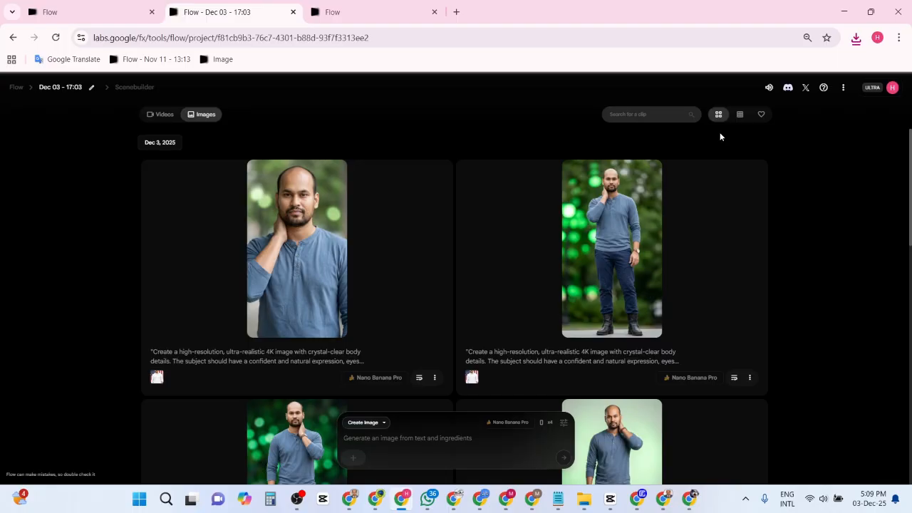
{"action": "left_click", "coordinate": [857, 39]}
{"action": "left_click", "coordinate": [818, 95]}
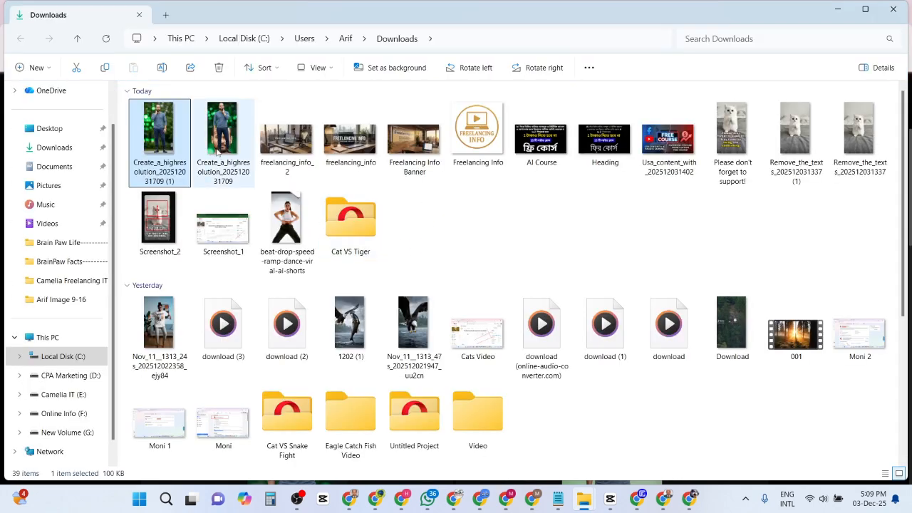
{"action": "left_click", "coordinate": [233, 147]}
{"action": "key", "text": "Delete"}
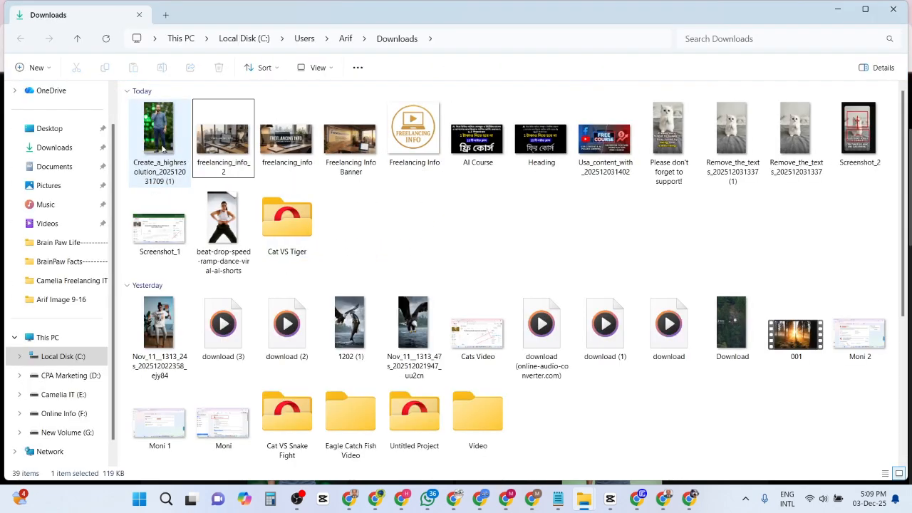
{"action": "left_click", "coordinate": [150, 141]}
{"action": "double_click", "coordinate": [169, 145]}
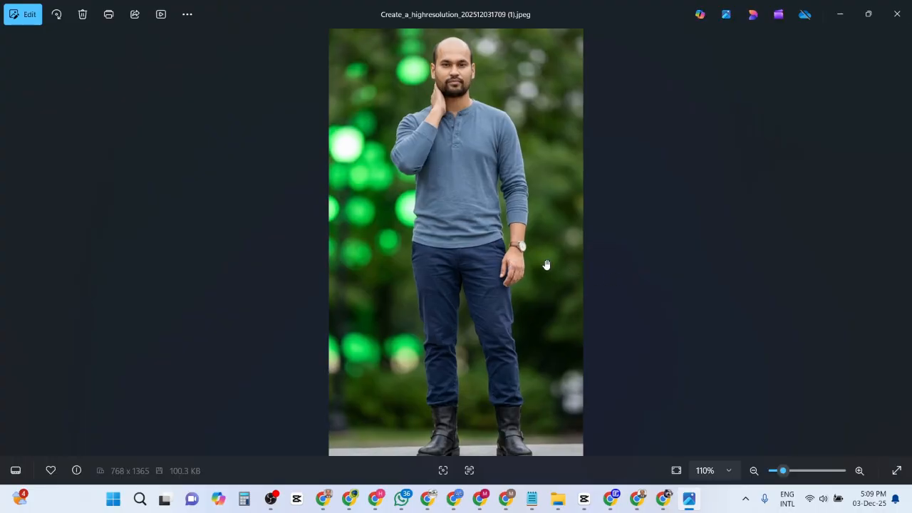
Step: Examine the downloaded portrait's face, shirt and full-body detail up close, and return to Flow in Chrome
{"action": "scroll", "coordinate": [547, 265], "scroll_direction": "up", "scroll_amount": 2}
{"action": "scroll", "coordinate": [531, 182], "scroll_direction": "up", "scroll_amount": 3}
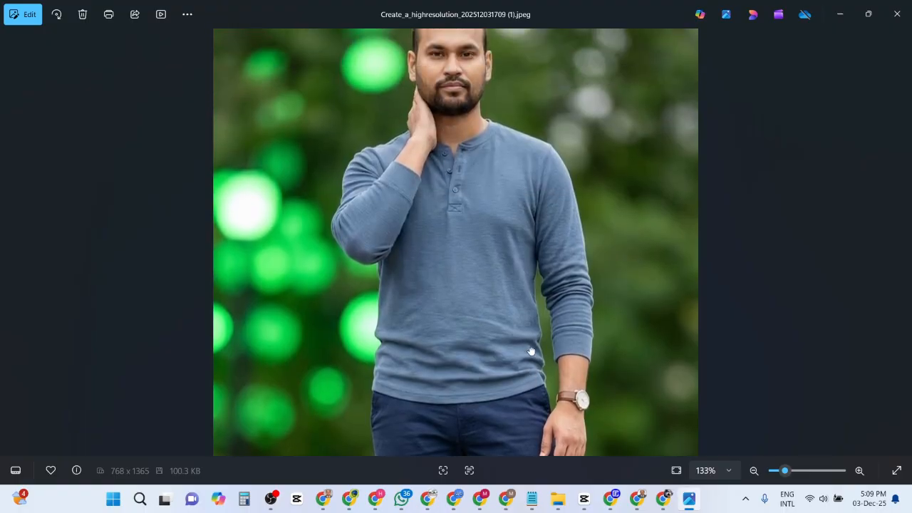
{"action": "left_click_drag", "start_coordinate": [491, 215], "coordinate": [457, 205]}
{"action": "scroll", "coordinate": [476, 242], "scroll_direction": "up", "scroll_amount": 5}
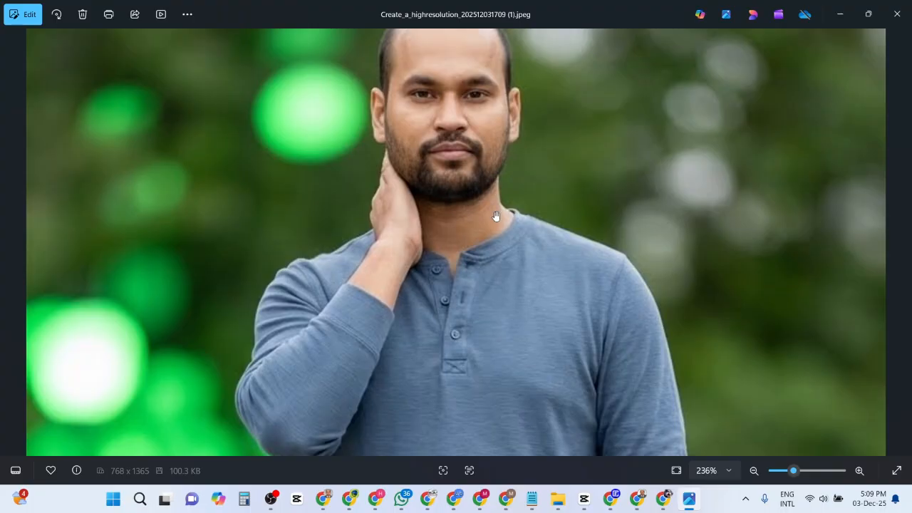
{"action": "scroll", "coordinate": [460, 187], "scroll_direction": "down", "scroll_amount": 2}
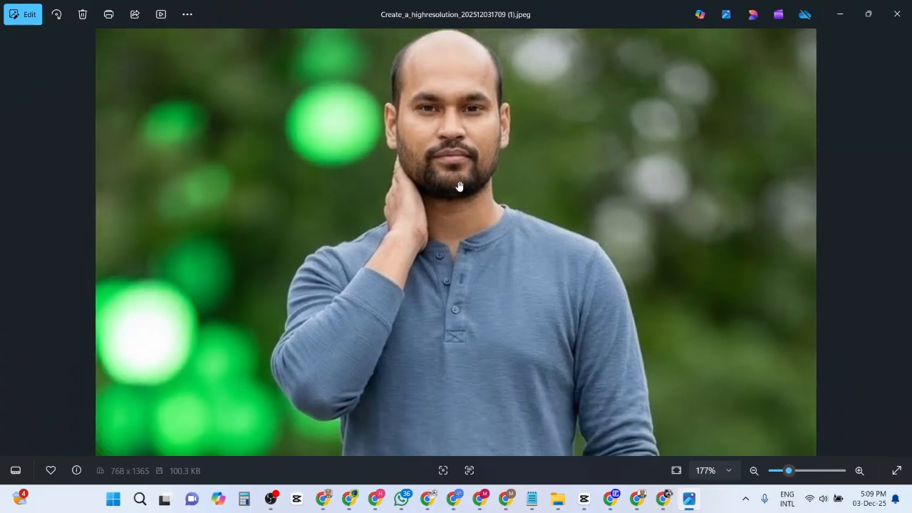
{"action": "scroll", "coordinate": [460, 187], "scroll_direction": "down", "scroll_amount": 4}
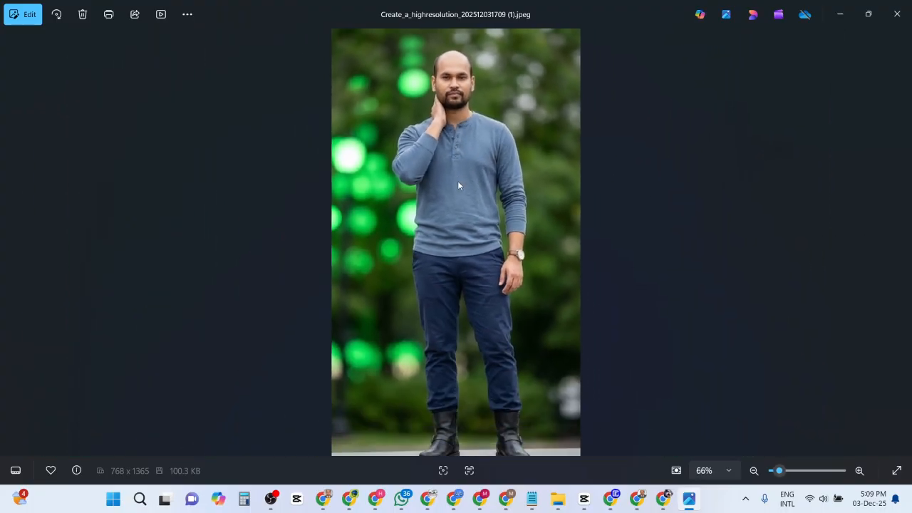
{"action": "scroll", "coordinate": [458, 184], "scroll_direction": "up", "scroll_amount": 6}
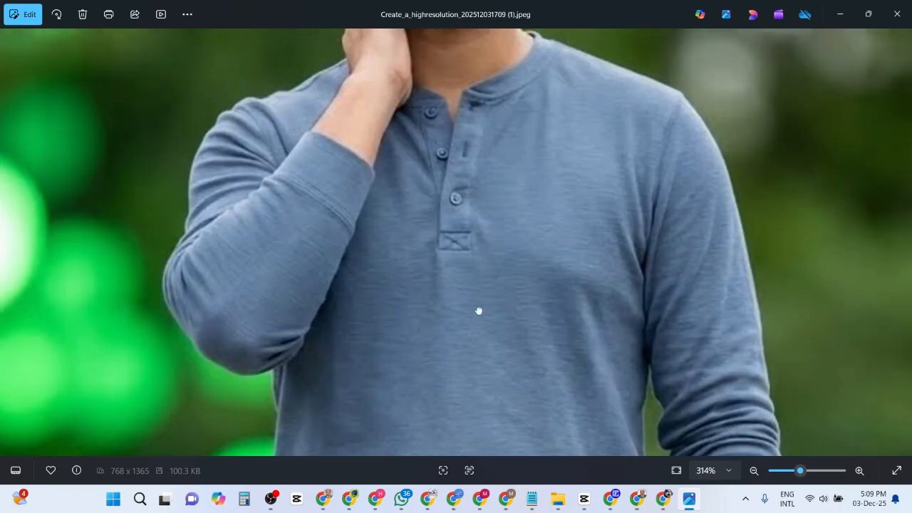
{"action": "left_click_drag", "start_coordinate": [470, 138], "coordinate": [469, 259]}
{"action": "scroll", "coordinate": [455, 224], "scroll_direction": "up", "scroll_amount": 6}
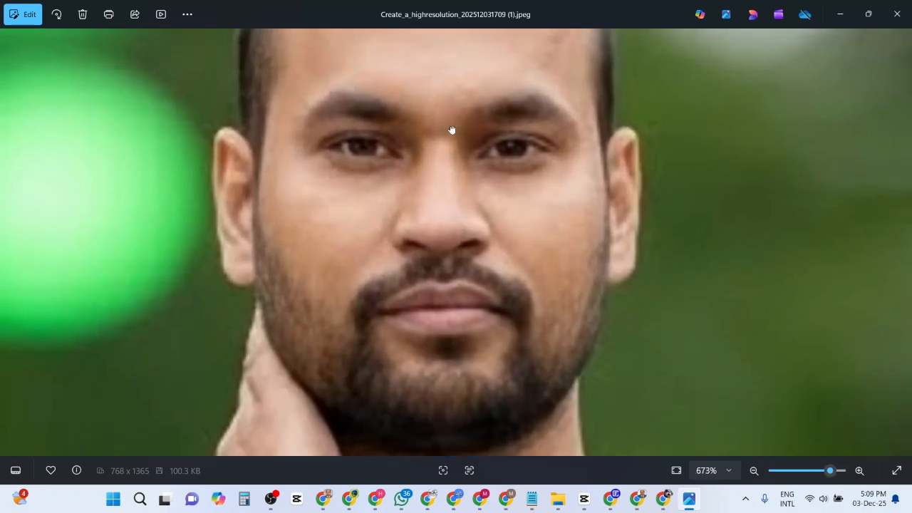
{"action": "left_click_drag", "start_coordinate": [452, 129], "coordinate": [454, 126]}
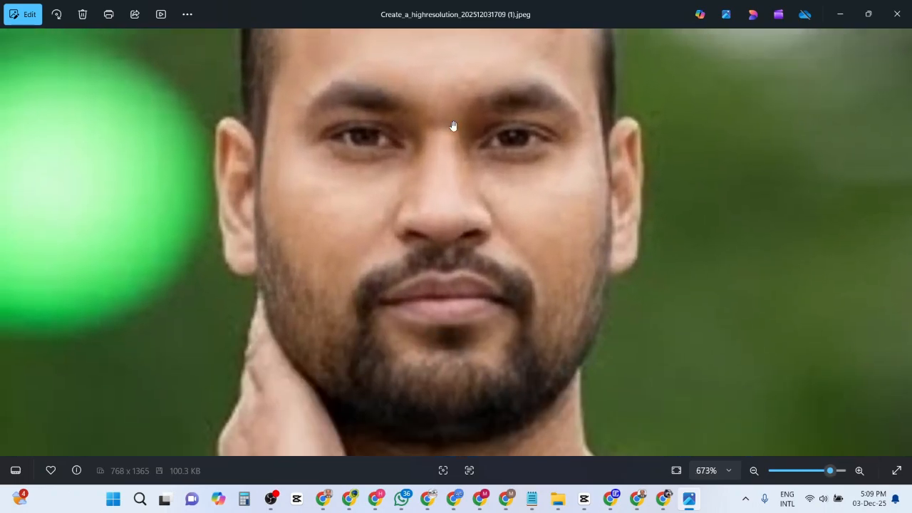
{"action": "scroll", "coordinate": [453, 125], "scroll_direction": "down", "scroll_amount": 10}
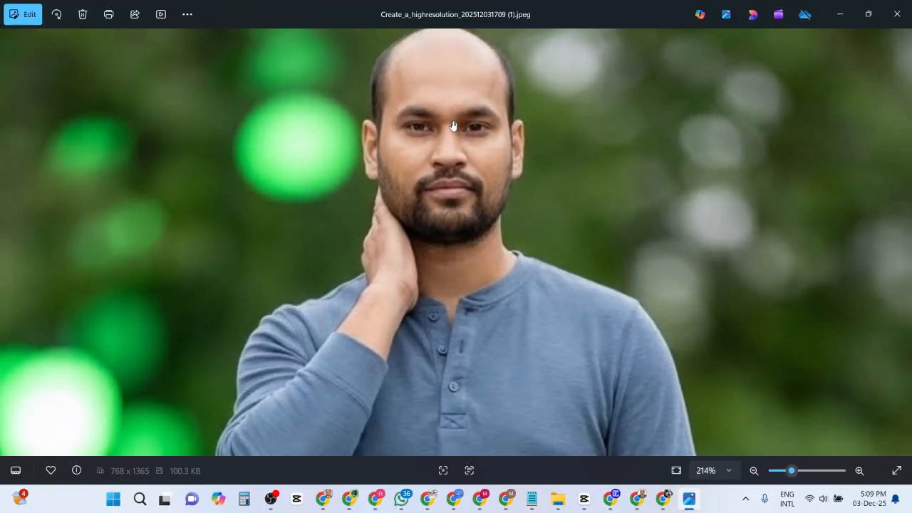
{"action": "scroll", "coordinate": [453, 127], "scroll_direction": "down", "scroll_amount": 3}
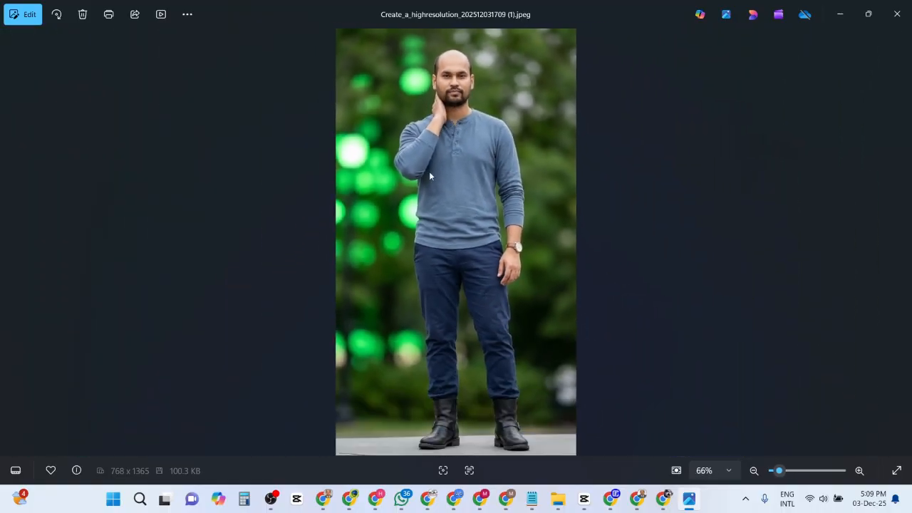
{"action": "left_click", "coordinate": [897, 13]}
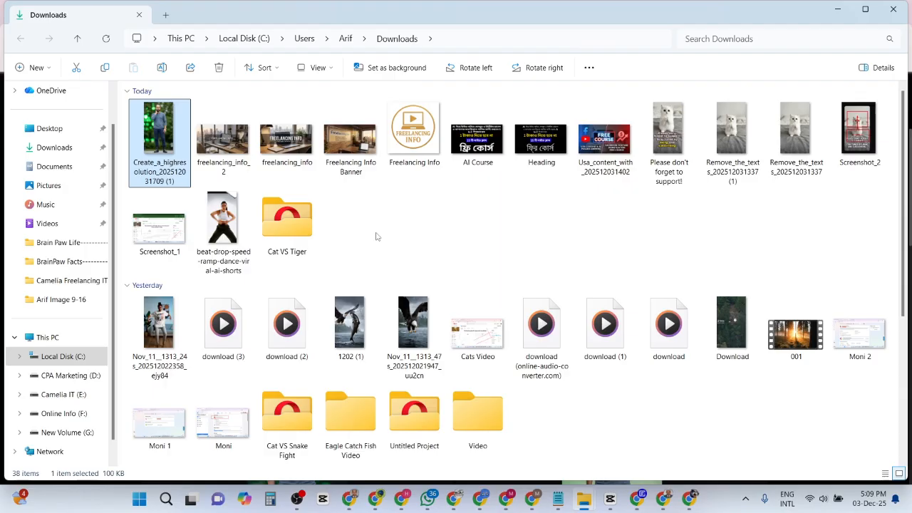
{"action": "left_click", "coordinate": [846, 9]}
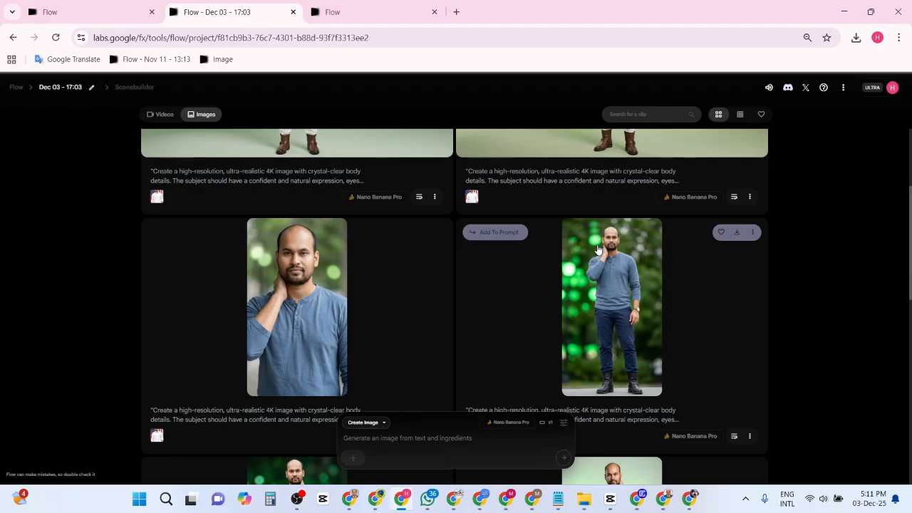
Step: Edit the full-body hand-on-neck image with the prompt "সাদা পাঞ্জাবী ও সাদা পায়জামা পরিয়ে দাও" and compare the result with the original
{"action": "left_click", "coordinate": [624, 258]}
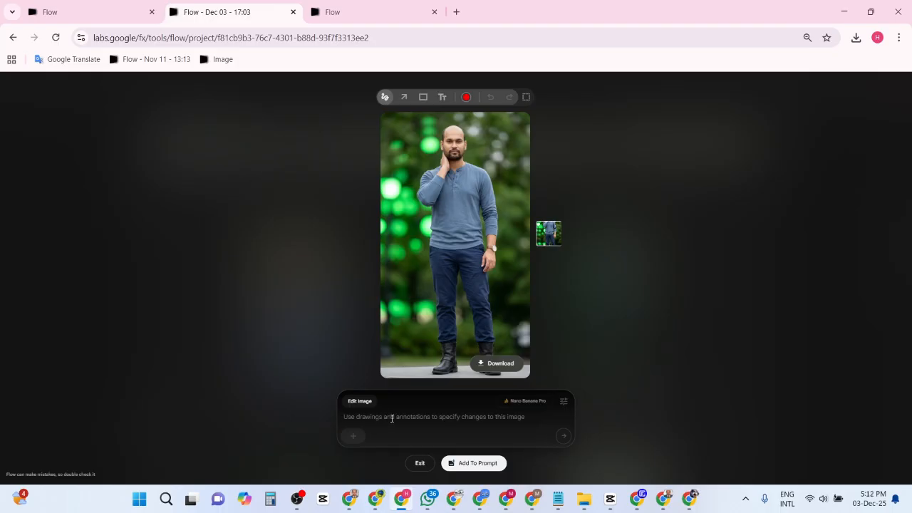
{"action": "type", "text": "সাদা"}
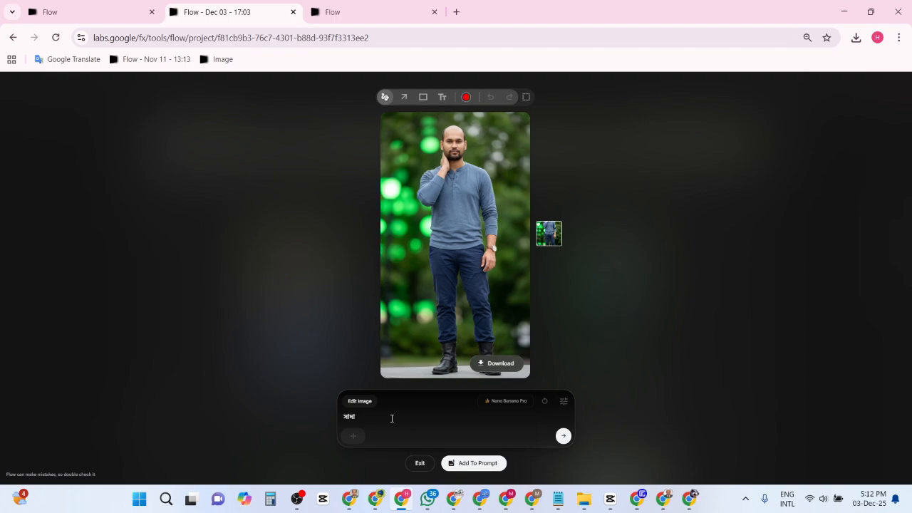
{"action": "type", "text": " পাঞ্জাবী ও সাদা পায়জামা"}
{"action": "key", "text": "BackSpace"}
{"action": "key", "text": "BackSpace"}
{"action": "type", "text": "মা পরিয়ে দাও"}
{"action": "left_click", "coordinate": [564, 436]}
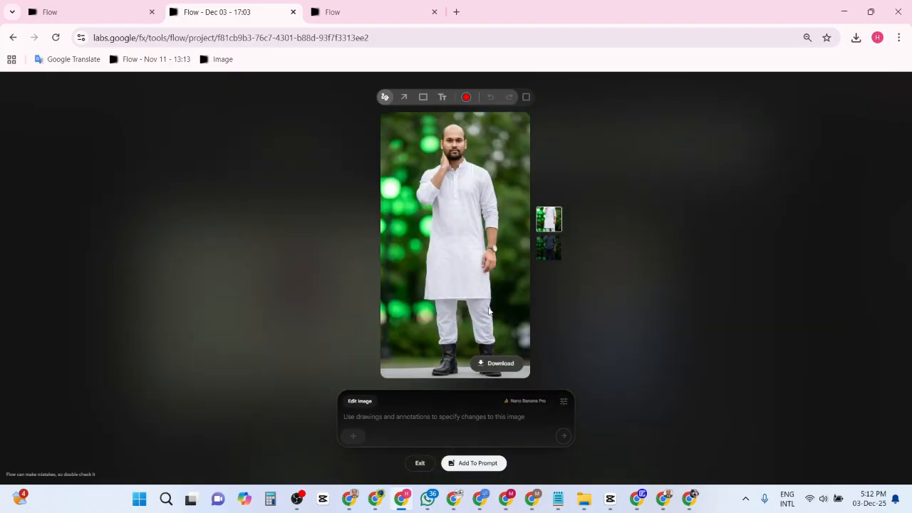
{"action": "left_click", "coordinate": [550, 246]}
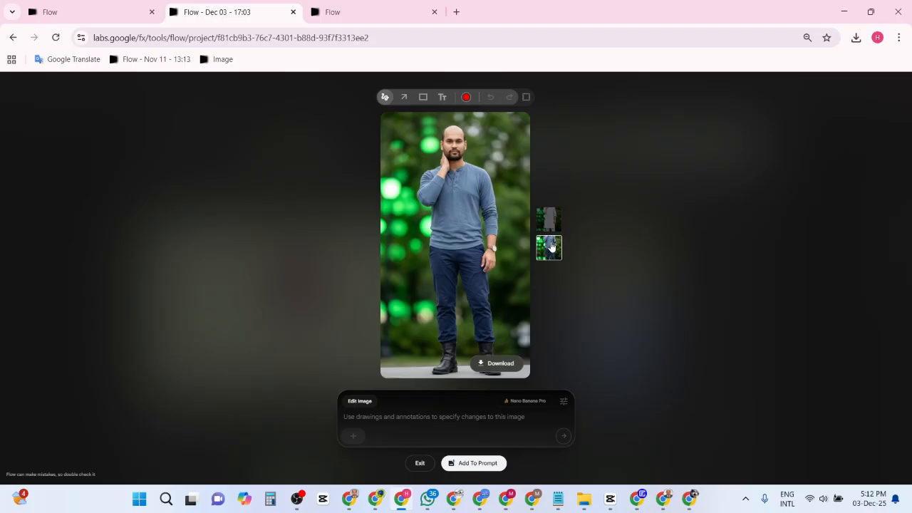
{"action": "left_click", "coordinate": [548, 220]}
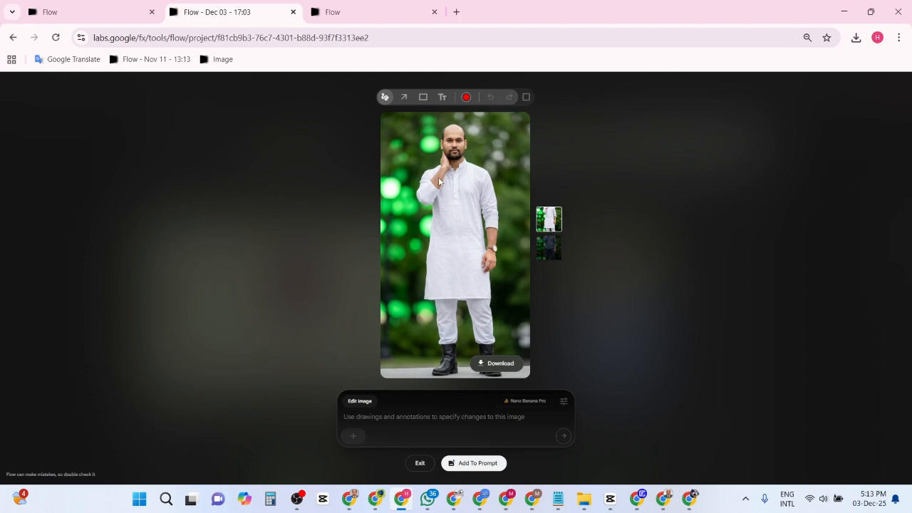
Step: Generate an edit with the prompt "তার ডান হাতটি সোজা করে দাও ও মাথায় একটি ক্যাপ পড়িয়ে দাও", adding "কালো ও সাদা মিশ্র" for the cap
{"action": "left_click", "coordinate": [407, 418]}
{"action": "type", "text": "আর"}
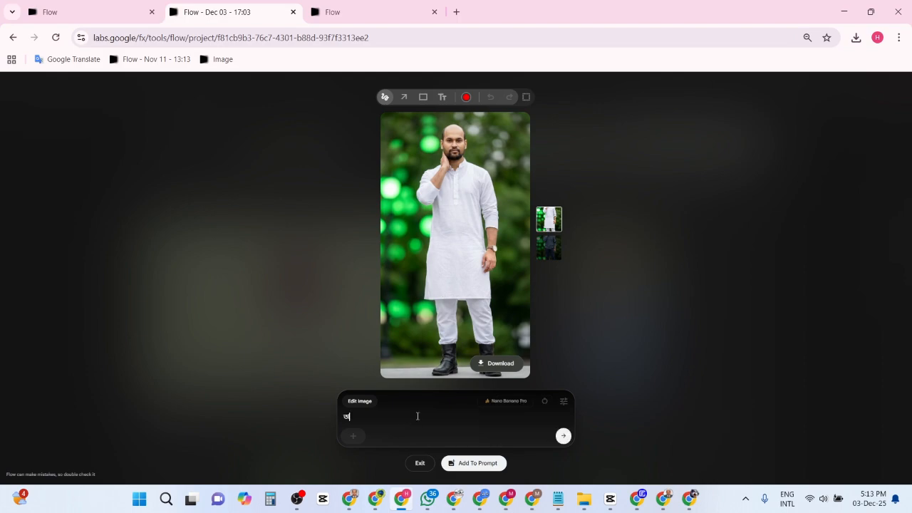
{"action": "type", "text": " ডান"}
{"action": "type", "text": " হা"}
{"action": "type", "text": "তটি সে"}
{"action": "type", "text": "াজা করে"}
{"action": "type", "text": " দাঁও ে"}
{"action": "key", "text": "BackSpace"}
{"action": "key", "text": "BackSpace"}
{"action": "type", "text": "ও মাথায় একটি ক্যাপ পড়িয়ে"}
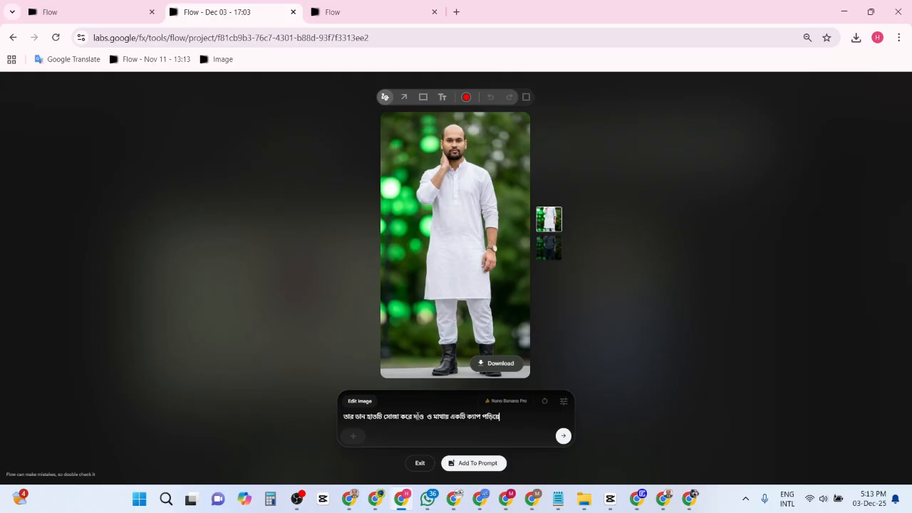
{"action": "type", "text": " দাও"}
{"action": "left_click", "coordinate": [481, 416]}
{"action": "type", "text": "কালো ও সাদা মিশ্র"}
{"action": "left_click", "coordinate": [564, 436]}
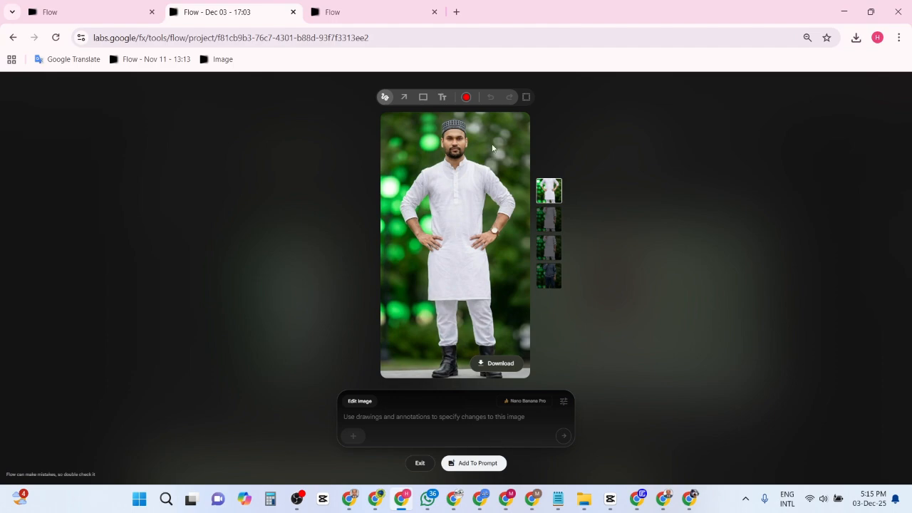
Step: Download the capped hands-on-waist version and compare it with the earlier versions in the edit history
{"action": "left_click", "coordinate": [499, 365]}
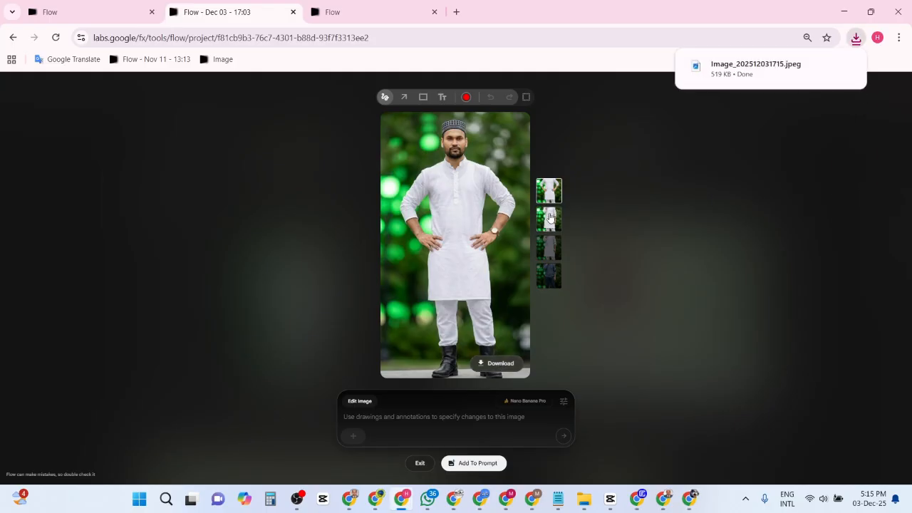
{"action": "left_click", "coordinate": [551, 244]}
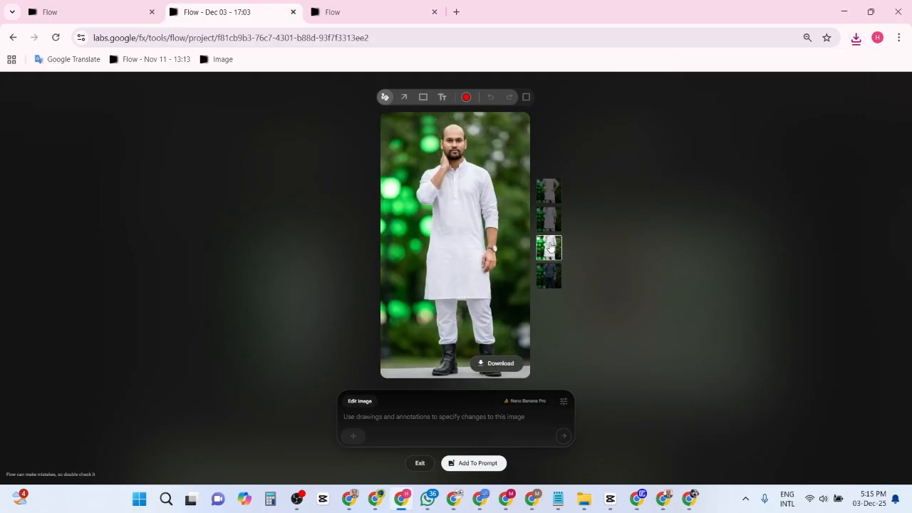
{"action": "left_click", "coordinate": [548, 222]}
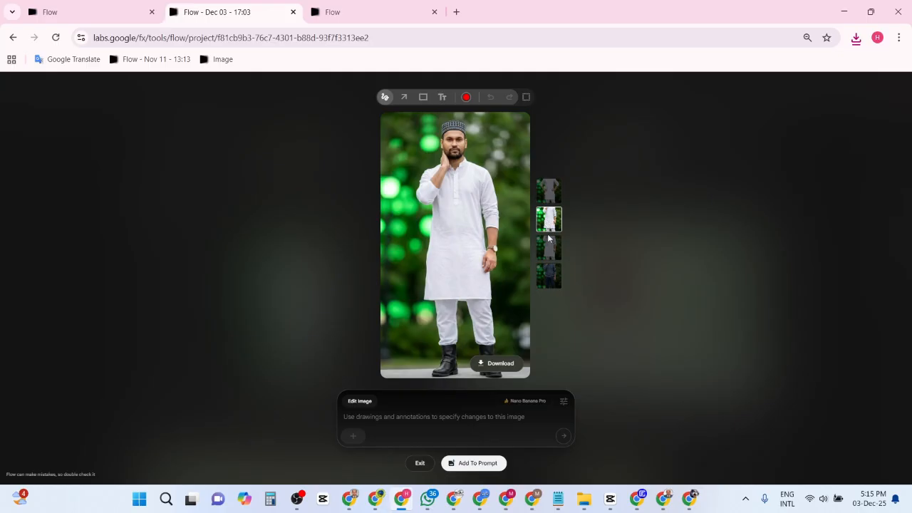
{"action": "left_click", "coordinate": [554, 277]}
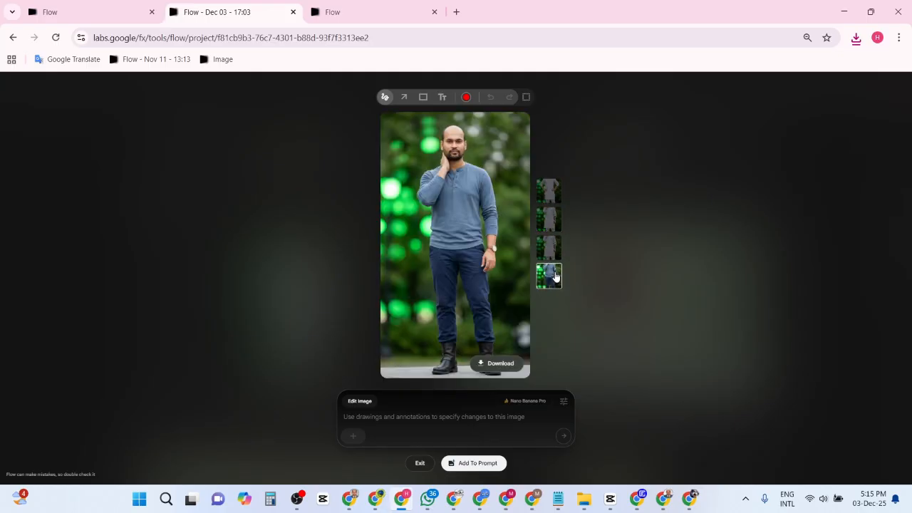
{"action": "left_click", "coordinate": [546, 192]}
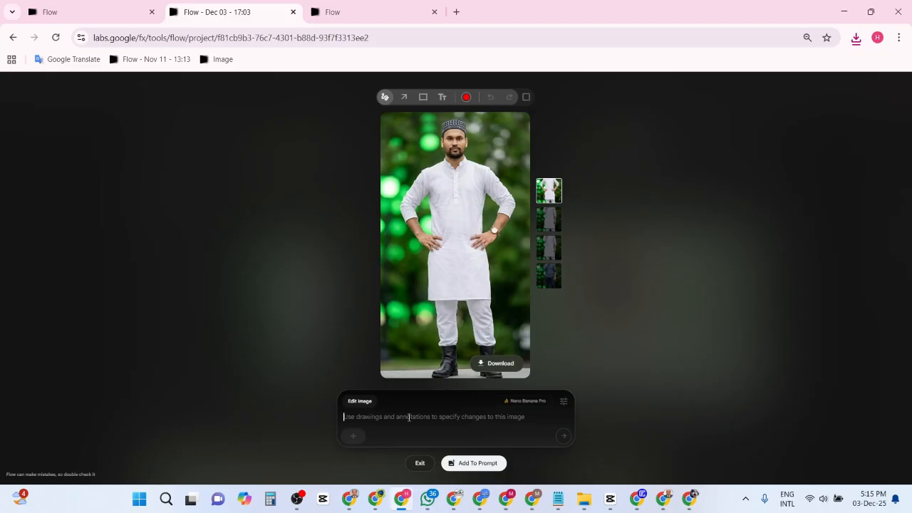
{"action": "type", "text": "া"}
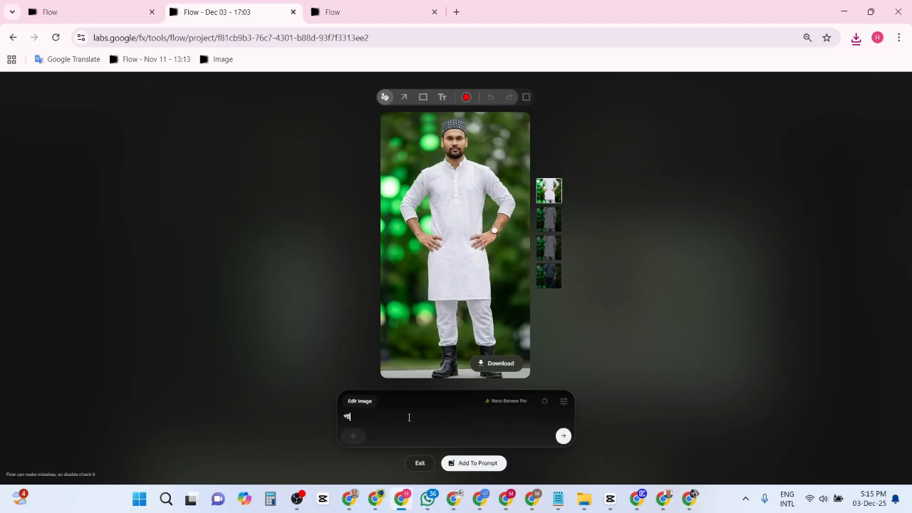
{"action": "type", "text": "শে একটি"}
{"action": "key", "text": "BackSpace"}
{"action": "key", "text": "BackSpace"}
{"action": "key", "text": "BackSpace"}
{"action": "key", "text": "BackSpace"}
{"action": "key", "text": "BackSpace"}
{"action": "key", "text": "BackSpace"}
{"action": "key", "text": "BackSpace"}
{"action": "key", "text": "BackSpace"}
{"action": "key", "text": "BackSpace"}
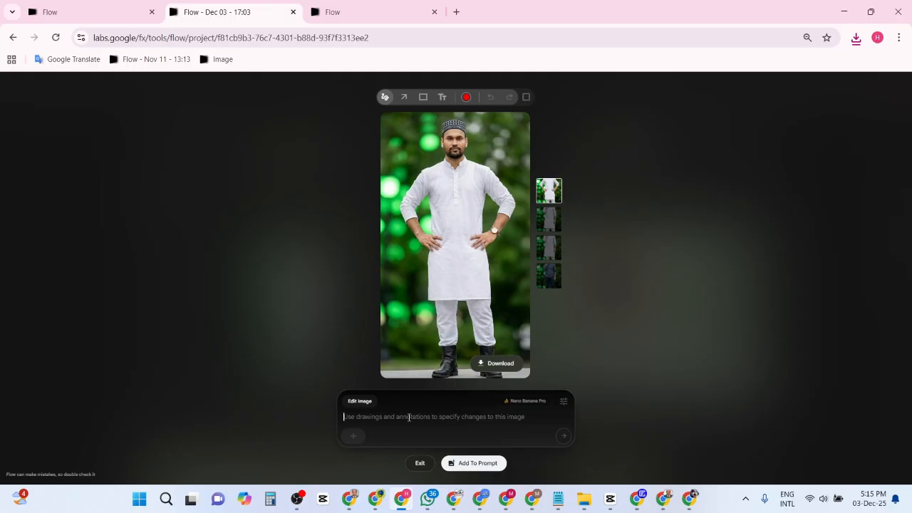
Step: Generate an edit of the hands-on-waist version with the prompt "ছেলেটি একটি সাদা পশমী বিড়াল কোলে নিয়ে আদর করছে"
{"action": "type", "text": "ছেলেটি ও"}
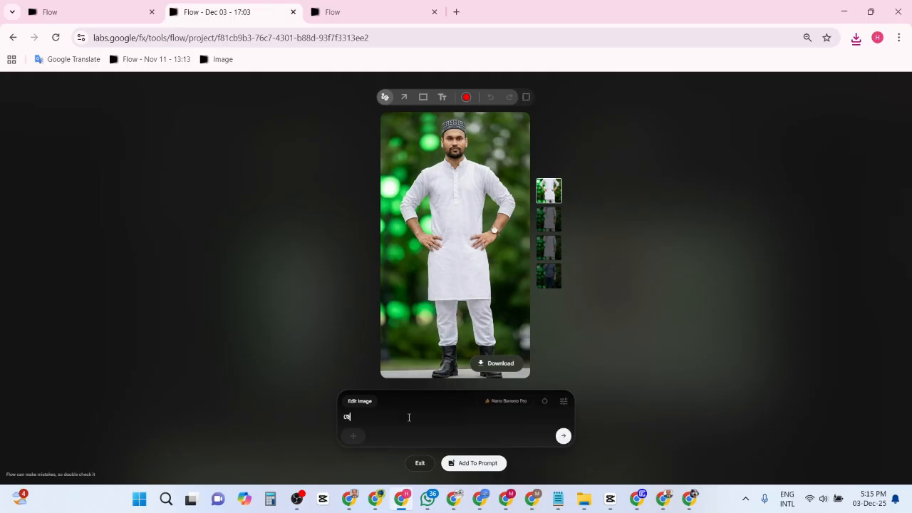
{"action": "type", "text": "কটি বিড়"}
{"action": "type", "text": "াল কোলে"}
{"action": "type", "text": " নিয়ে দ"}
{"action": "type", "text": " দা"}
{"action": "key", "text": "BackSpace"}
{"action": "key", "text": "BackSpace"}
{"action": "type", "text": "আদর করছে"}
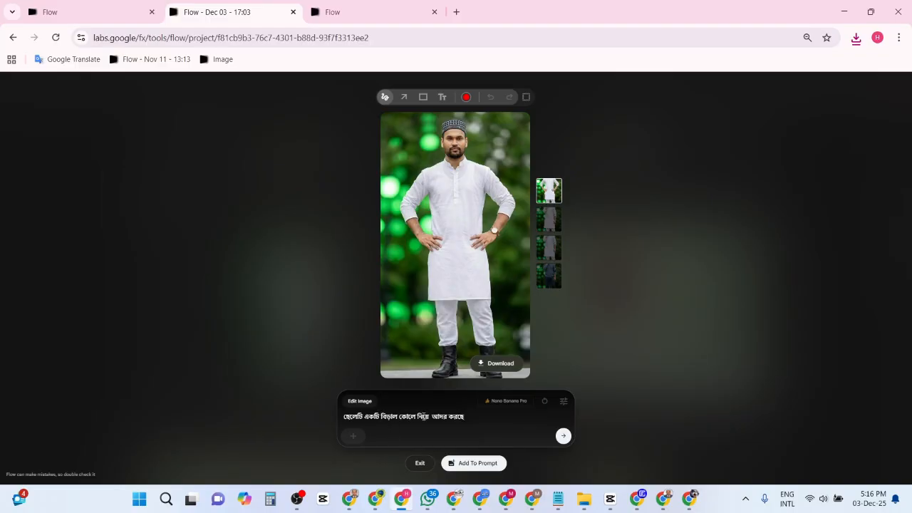
{"action": "left_click", "coordinate": [381, 417]}
{"action": "type", "text": "সাদা "}
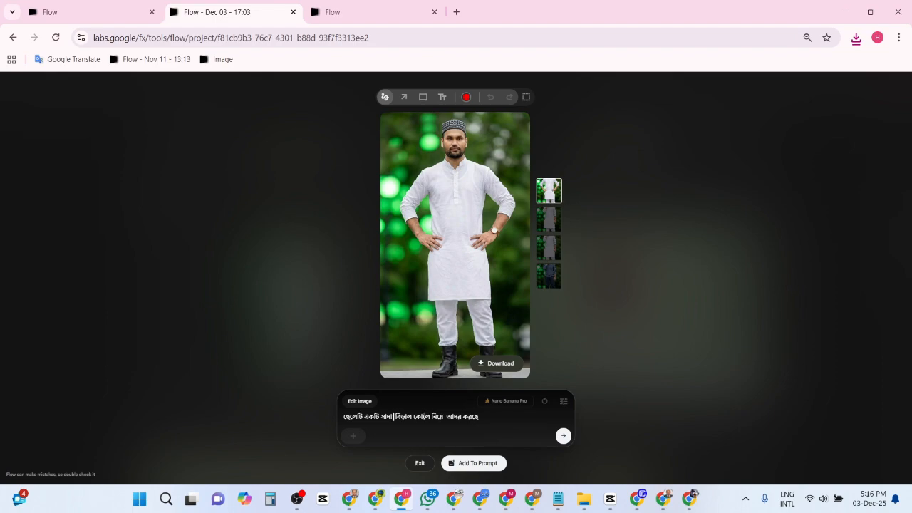
{"action": "type", "text": "পশমী"}
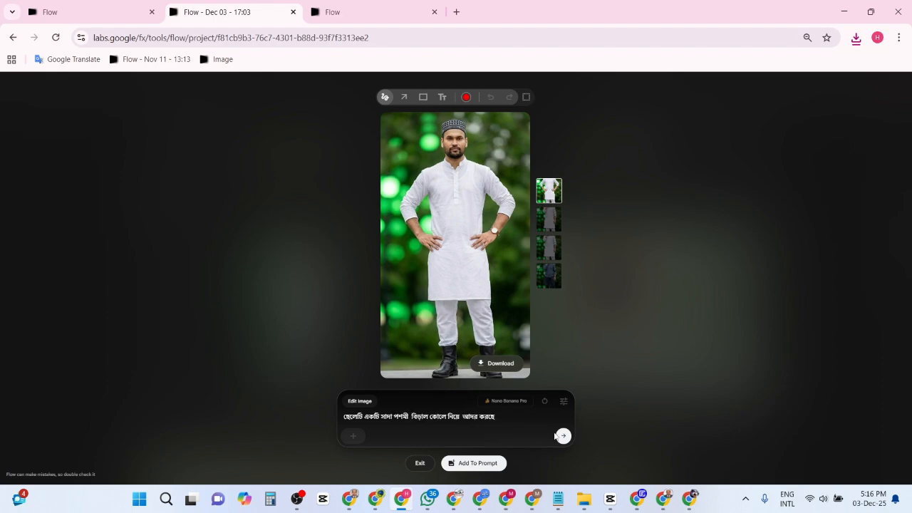
{"action": "left_click", "coordinate": [563, 436]}
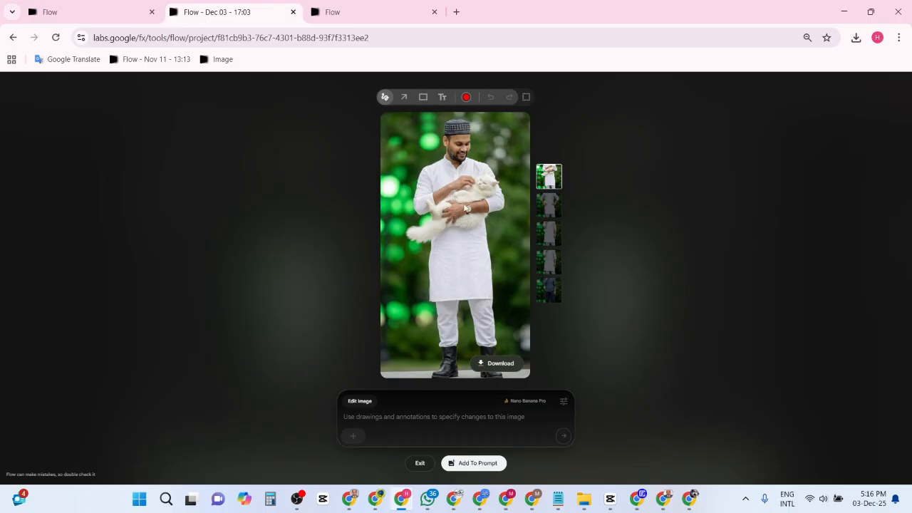
Step: Download the version holding the white cat and bring up the preceding hands-on-waist version for comparison
{"action": "left_click", "coordinate": [499, 363]}
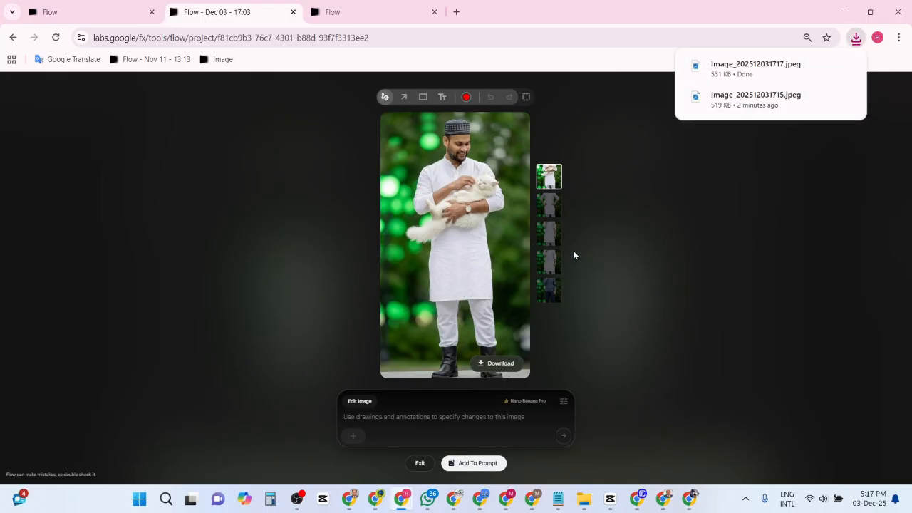
{"action": "left_click", "coordinate": [554, 208]}
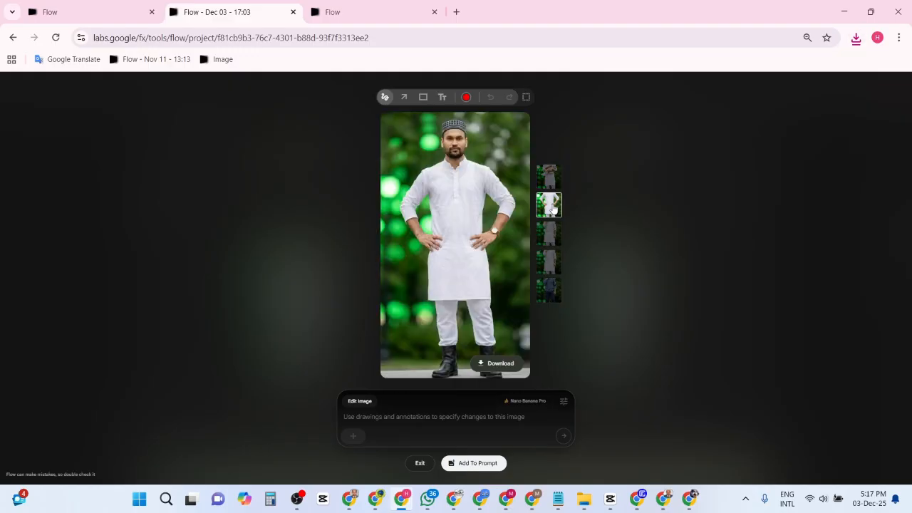